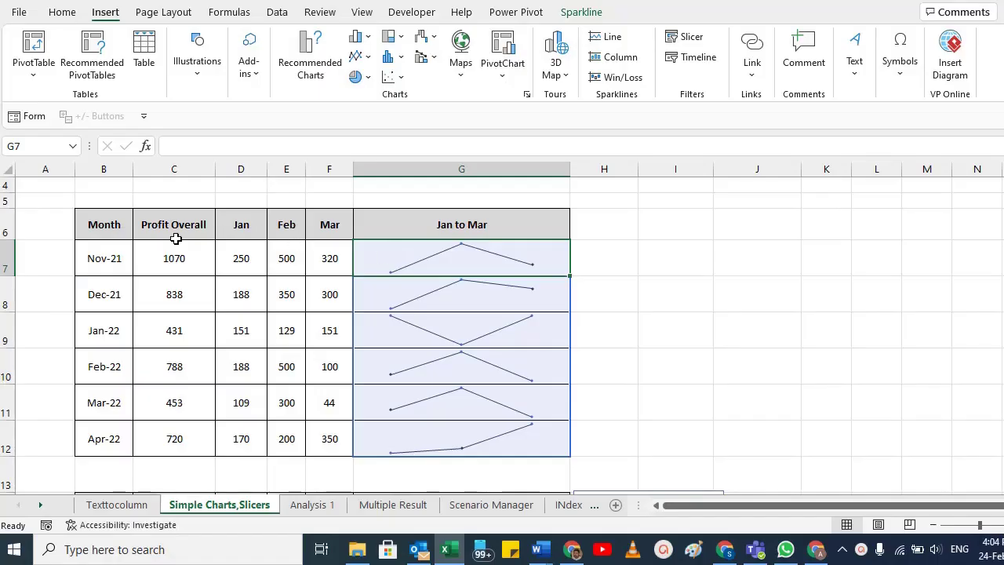
Inspect the headers and the Nov-21 values D7:F7 behind the G7 sparkline
click(164, 223)
click(116, 226)
click(209, 233)
click(240, 229)
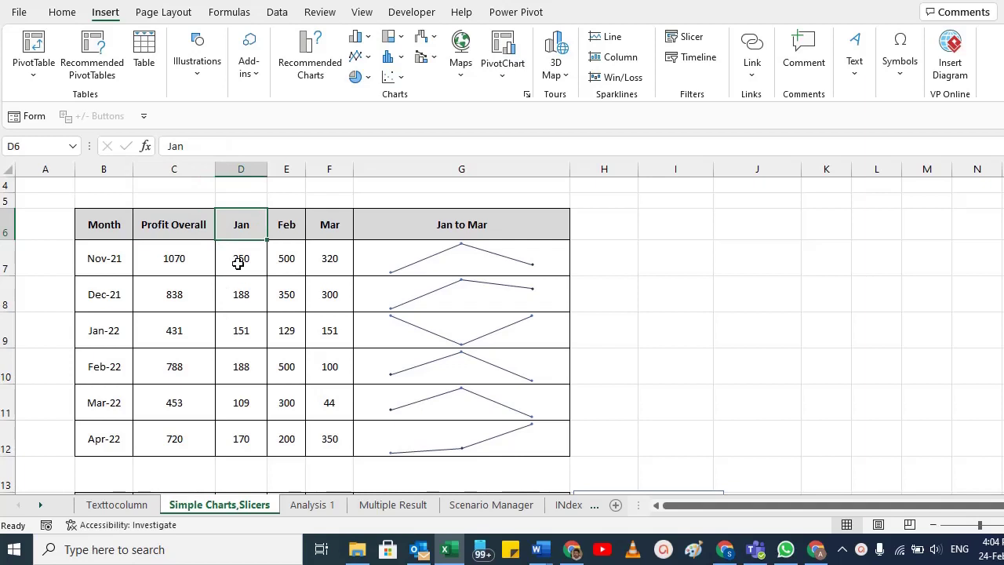
click(239, 264)
click(439, 266)
drag(236, 254, 325, 257)
drag(241, 225, 321, 228)
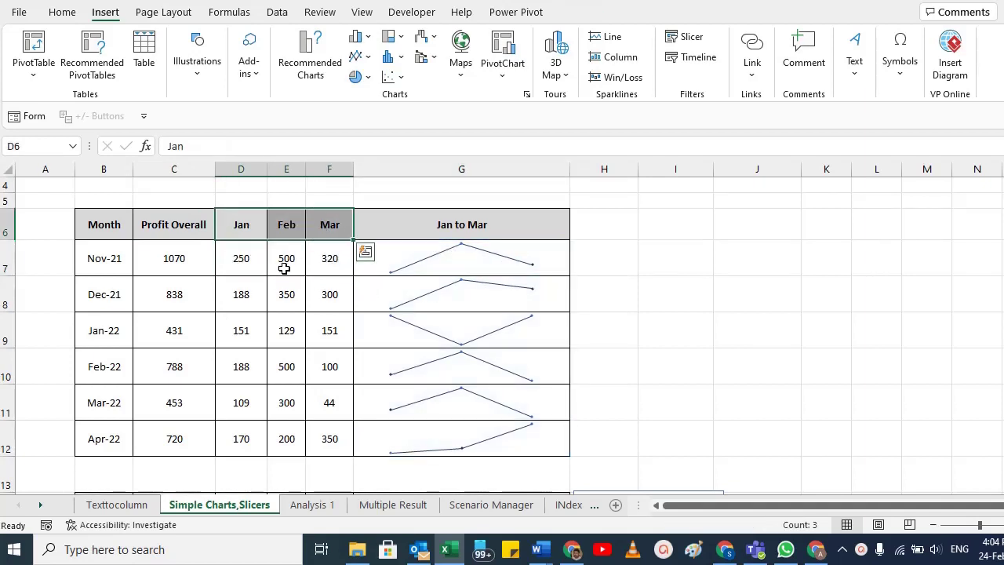
drag(240, 258, 324, 435)
Open the Sparkline tab for the Jan–Mar group, undo to clear the sparklines, and select D7:F12
click(467, 260)
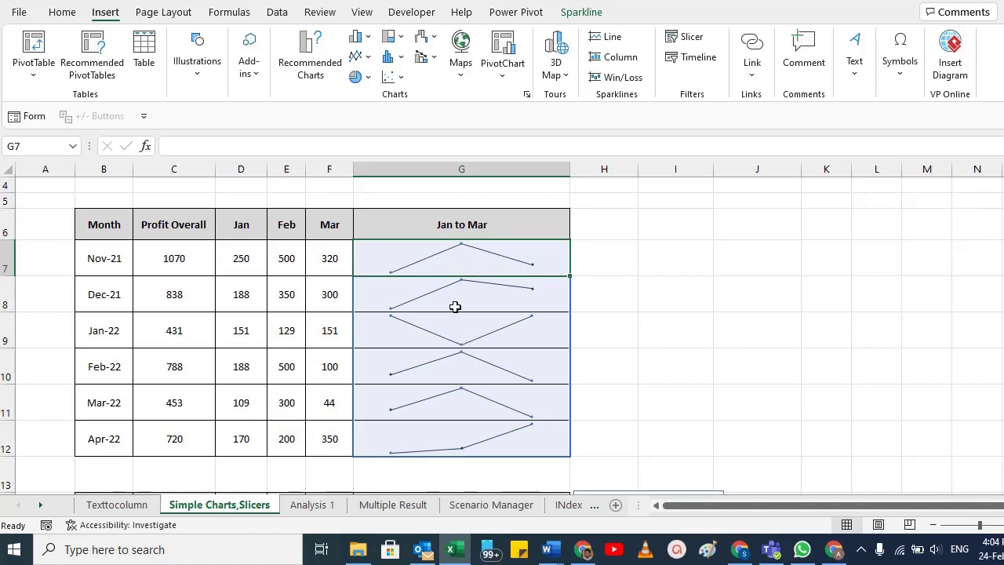
click(581, 12)
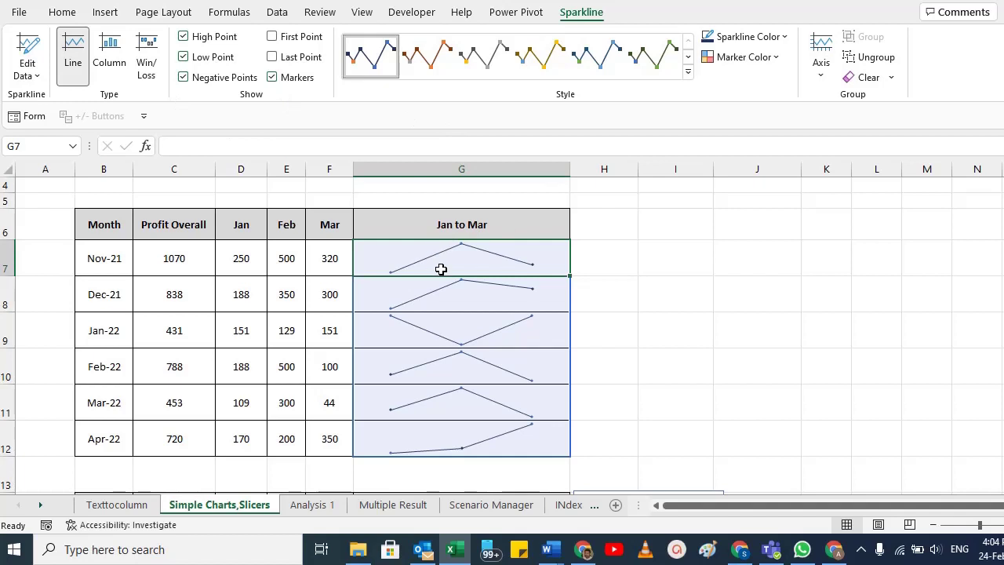
key(ctrl+z)
drag(241, 258, 325, 431)
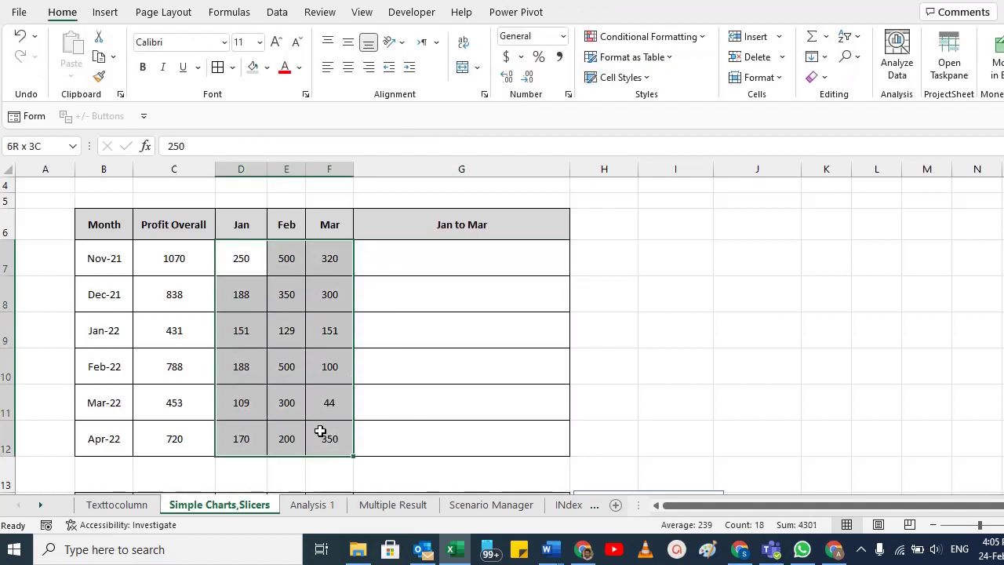
Insert line sparklines from data range D7:F12 into location range $G$7:$G$12
click(107, 13)
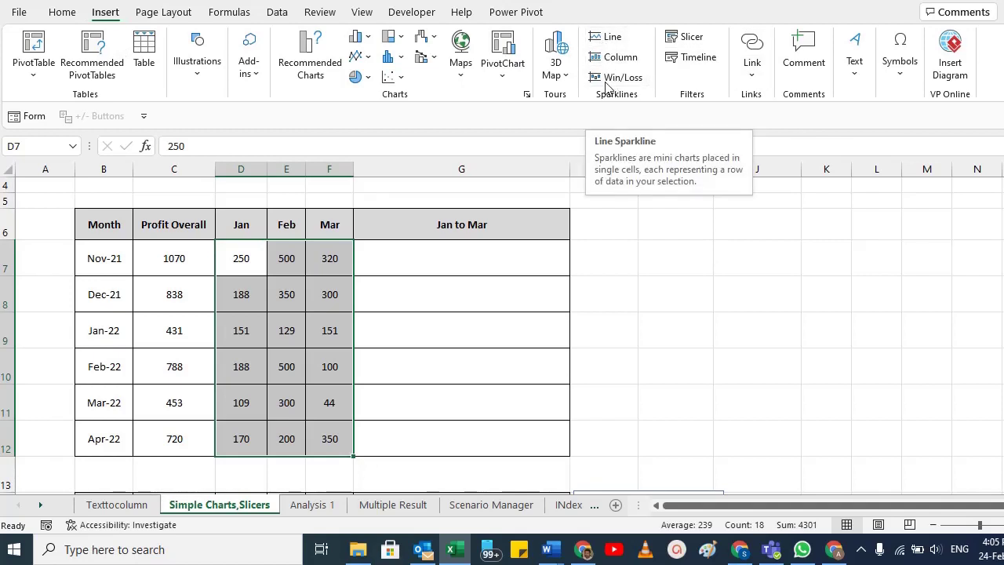
click(604, 39)
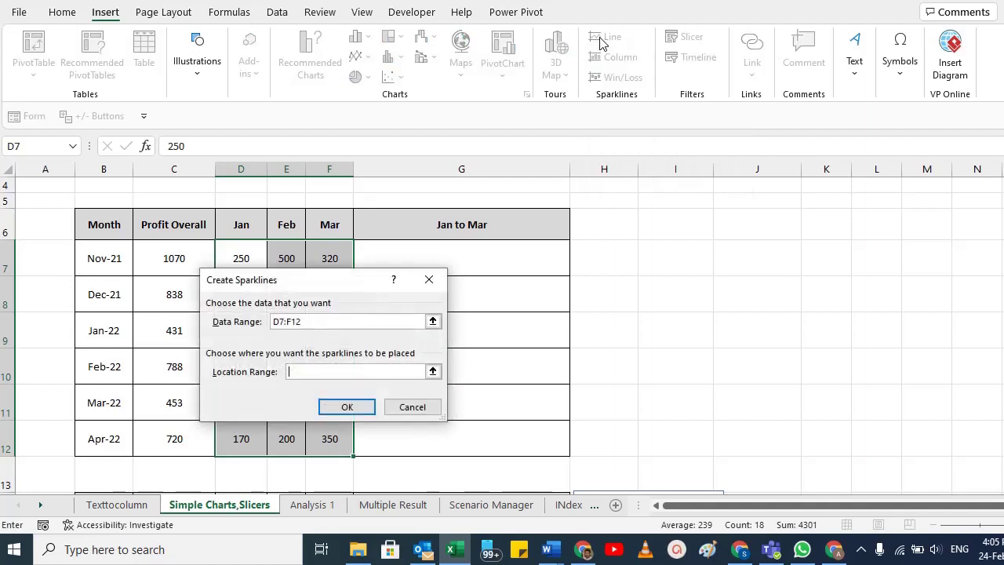
drag(280, 295, 688, 230)
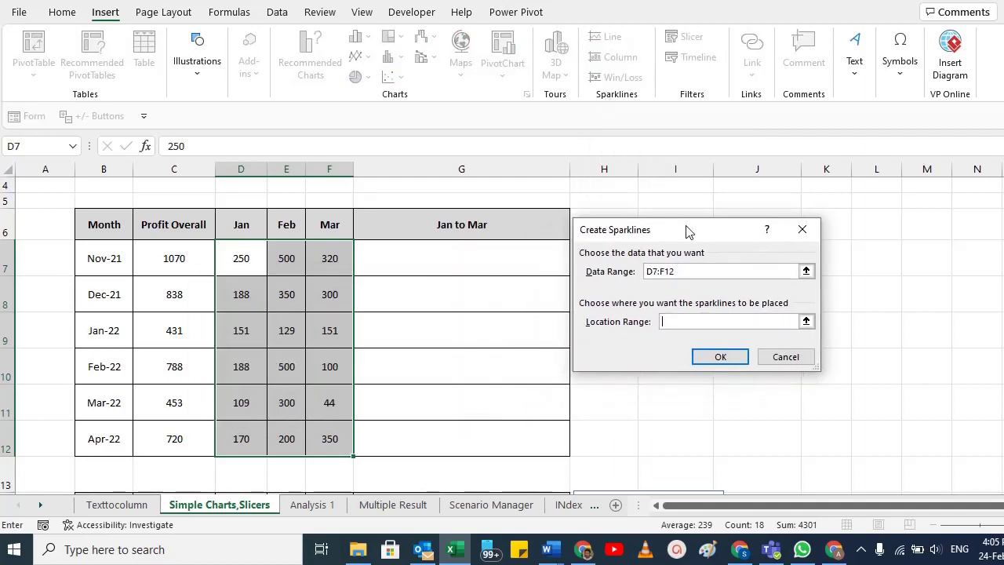
click(679, 273)
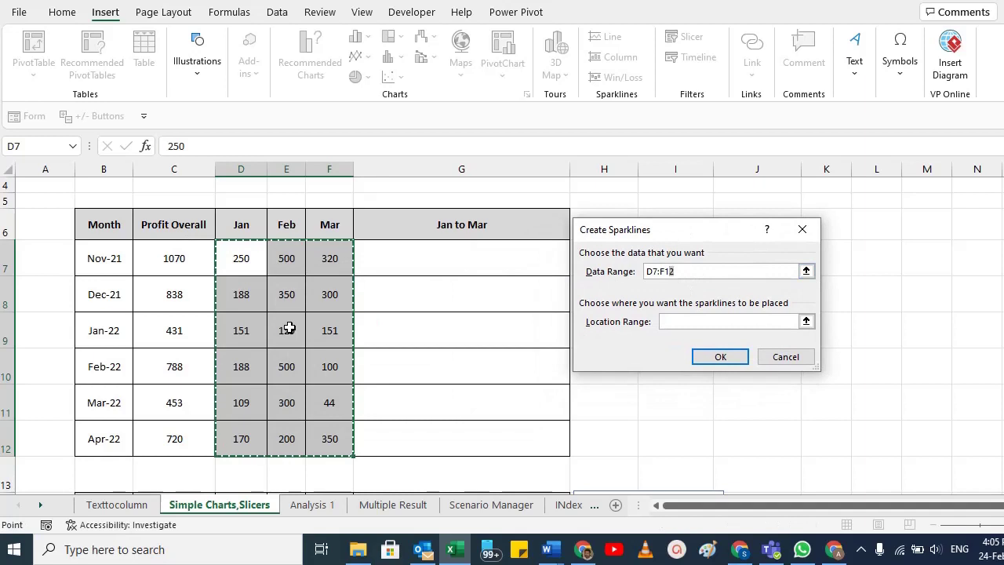
click(704, 321)
drag(431, 257, 434, 426)
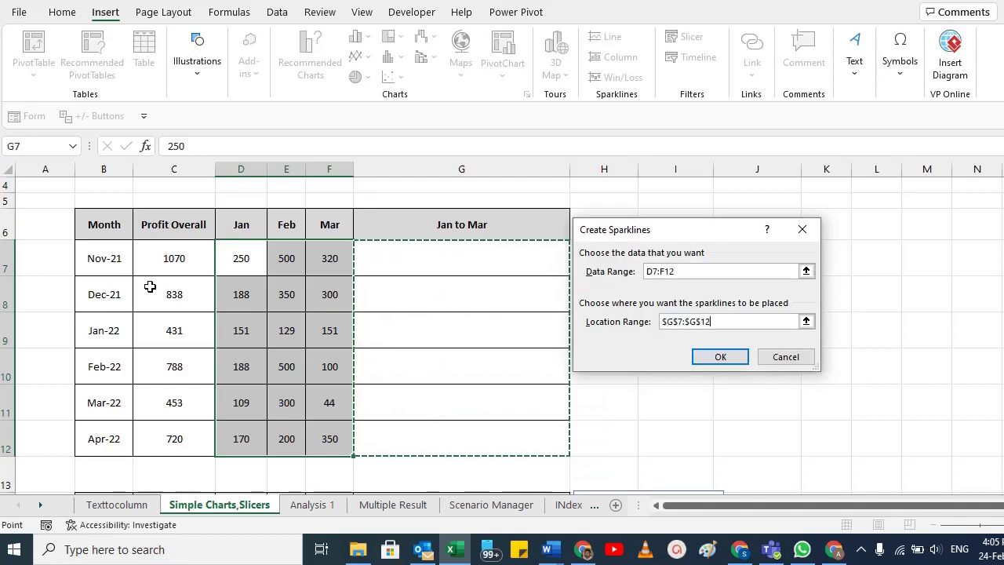
click(720, 358)
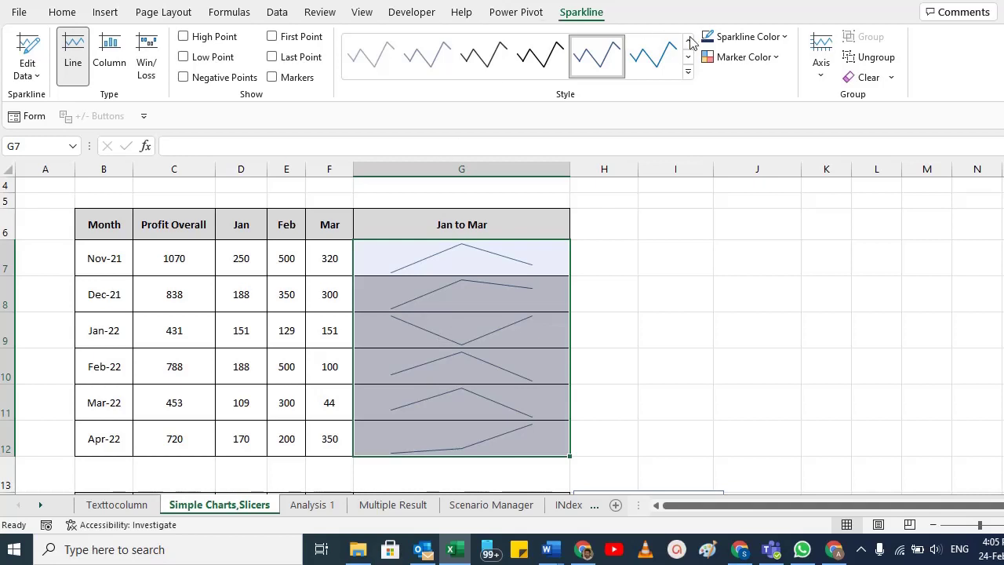
Apply an olive sparkline style after trying black and light grey styles
click(484, 57)
click(369, 56)
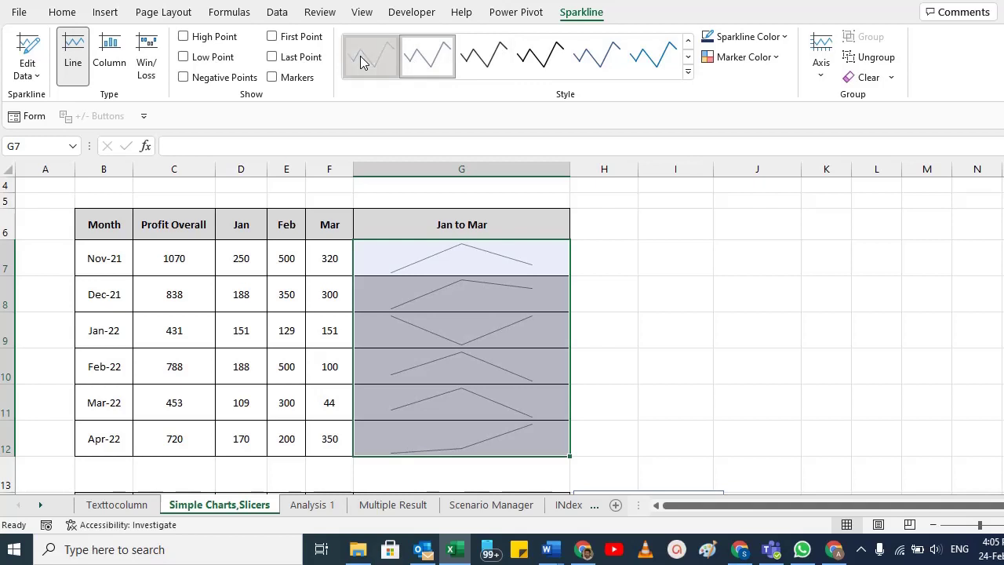
click(688, 73)
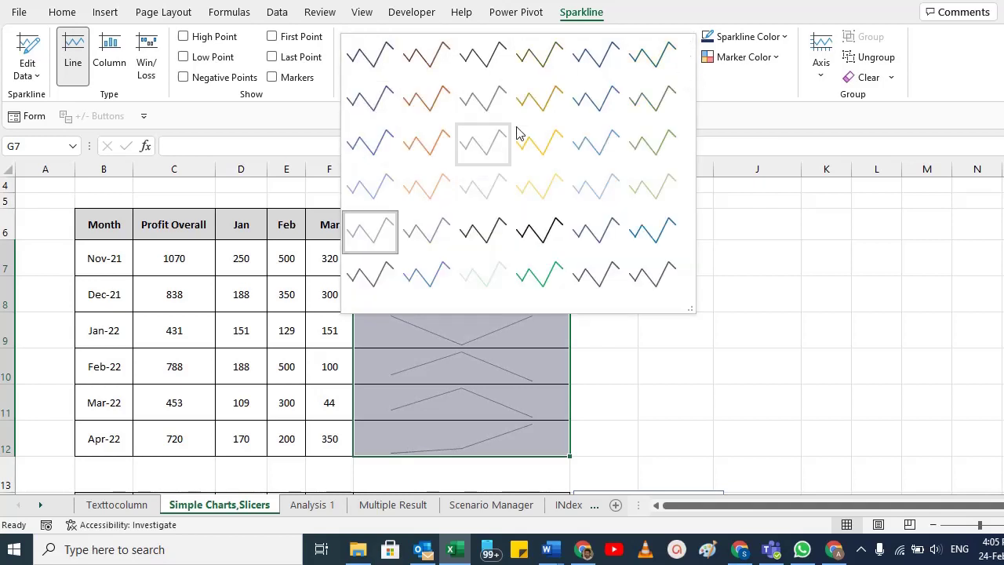
click(541, 104)
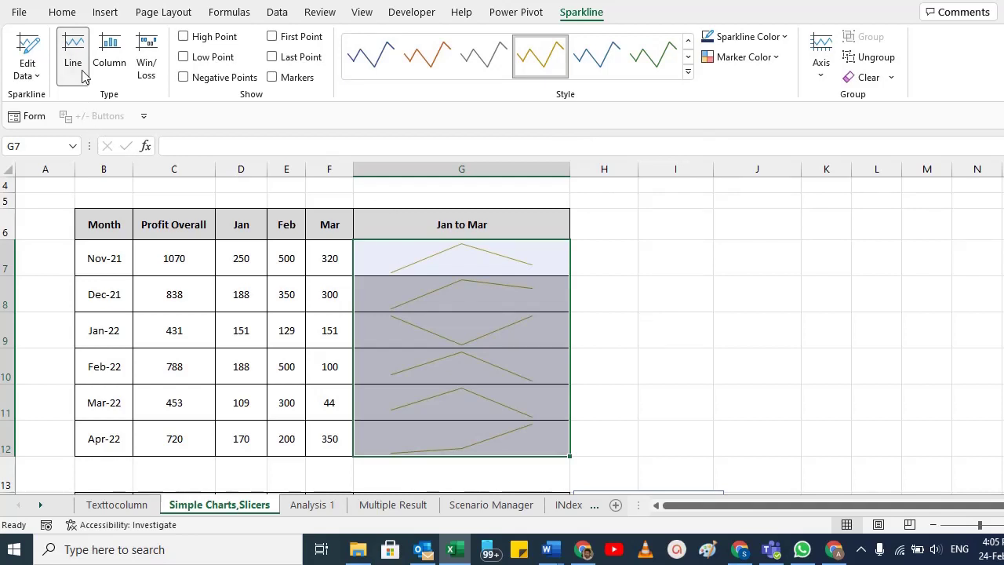
Try the Column and Win/Loss sparkline types, then return to Line
click(110, 66)
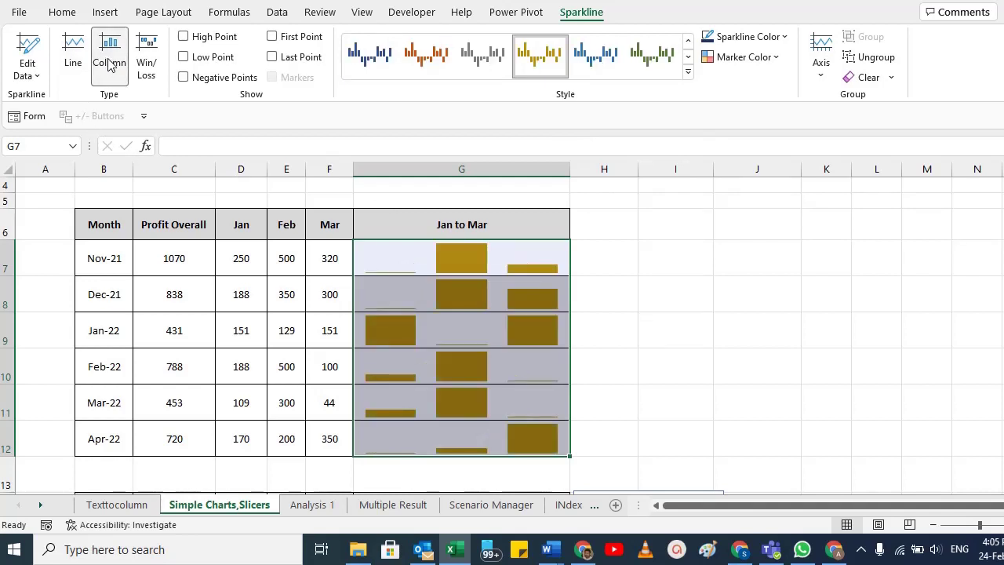
click(153, 60)
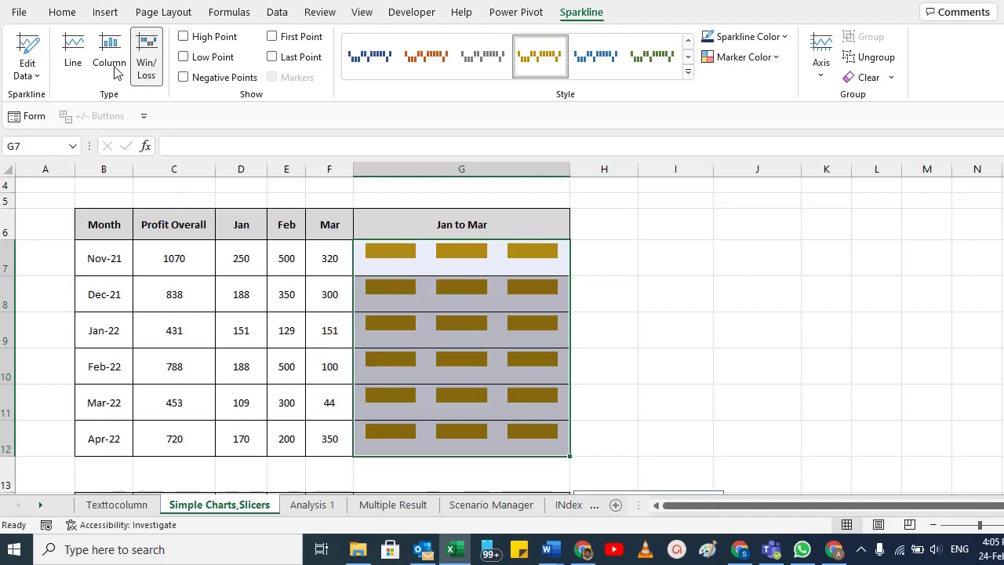
click(73, 59)
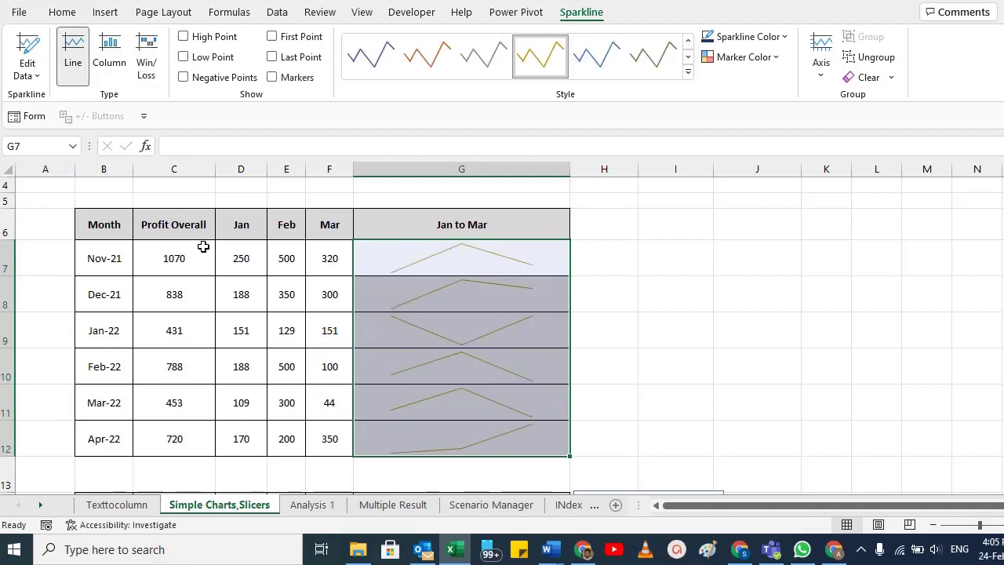
Turn on High Point markers and reselect the G7:G12 sparklines
click(185, 38)
click(746, 302)
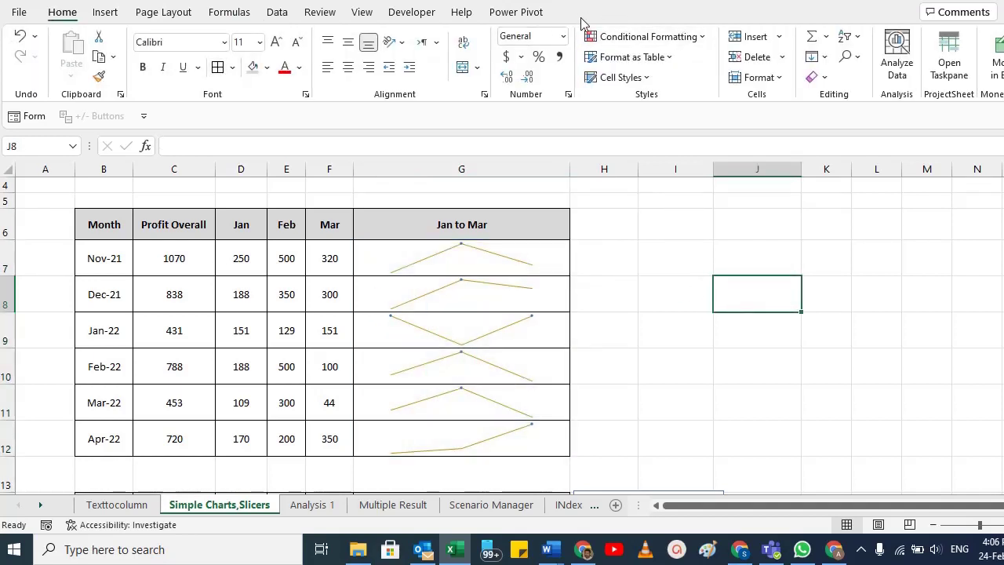
click(463, 256)
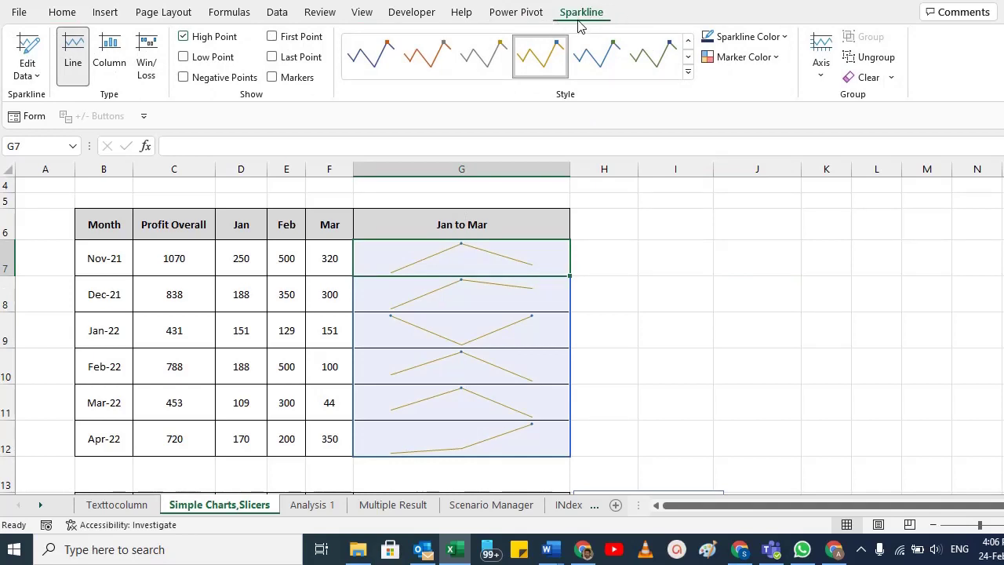
drag(440, 258, 428, 428)
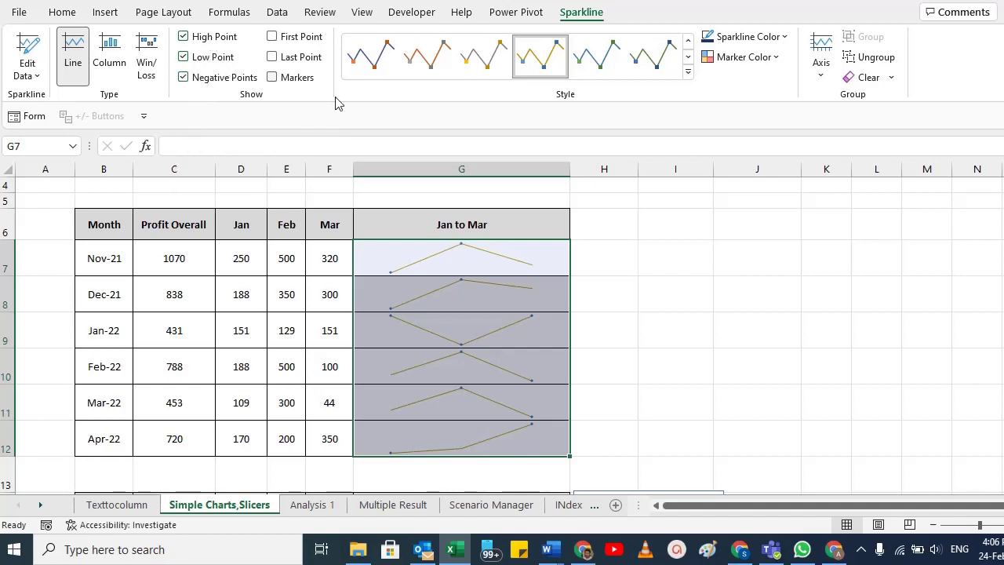
Make the negative-point markers red and the high-point markers green
click(771, 59)
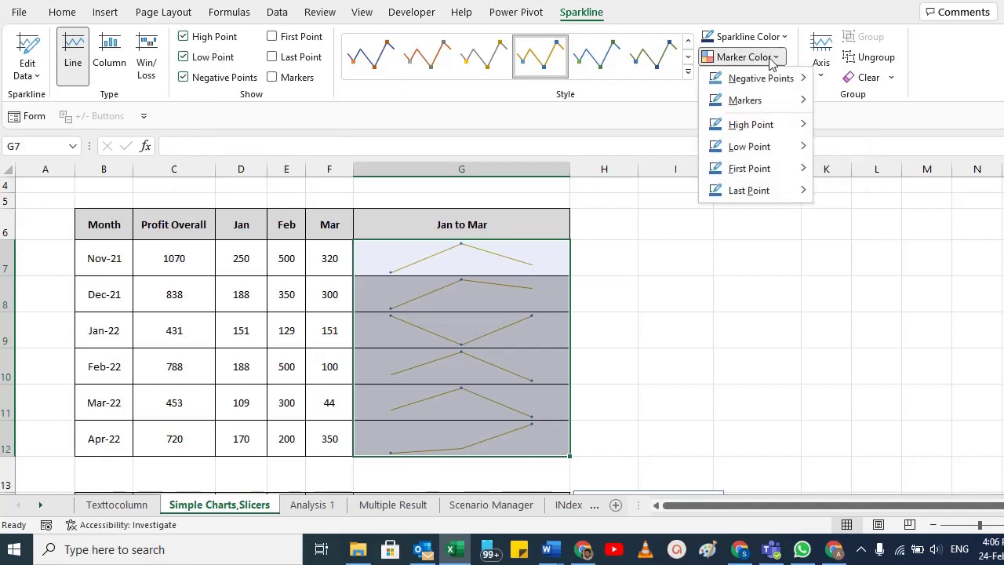
mouse_move(759, 80)
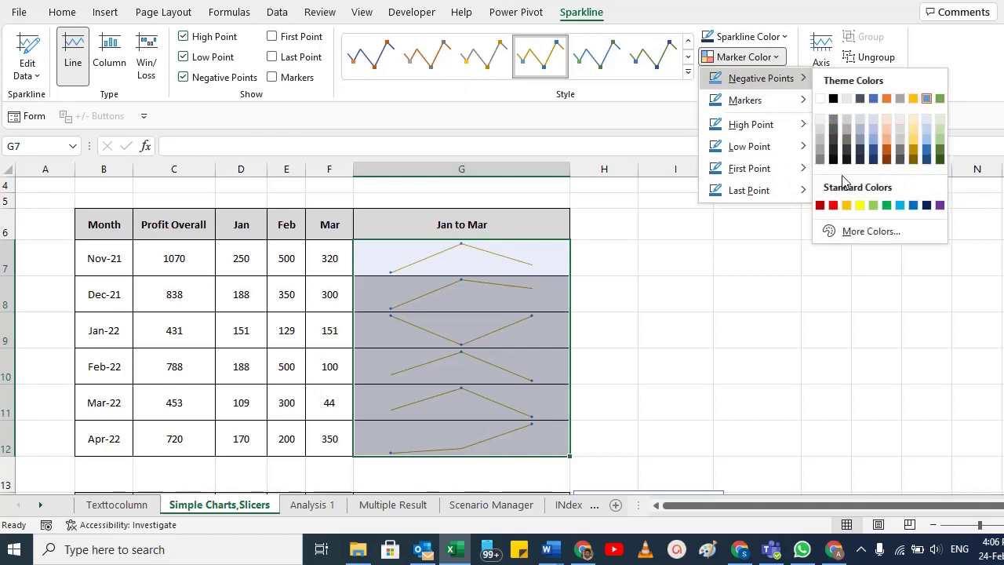
click(834, 206)
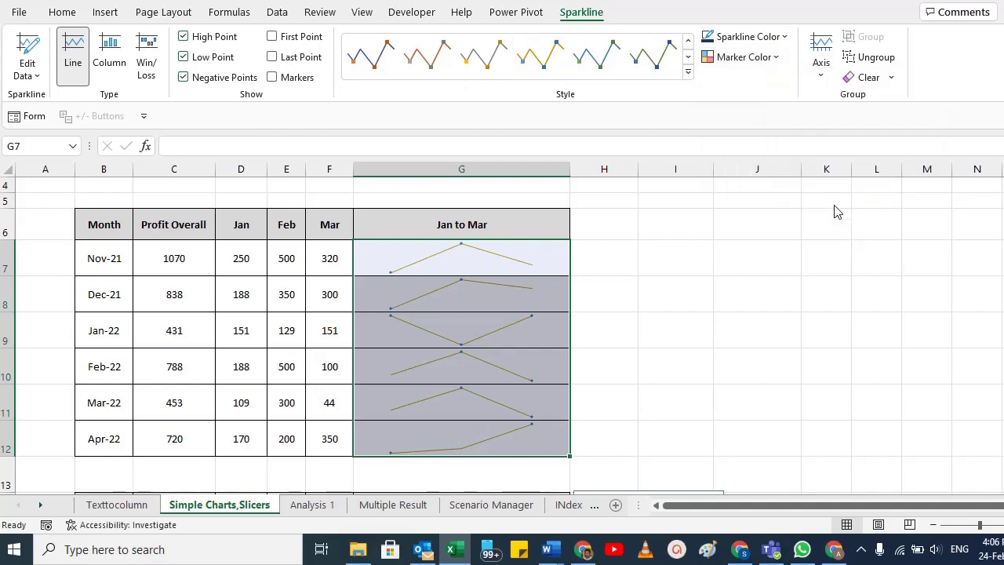
click(761, 59)
mouse_move(755, 128)
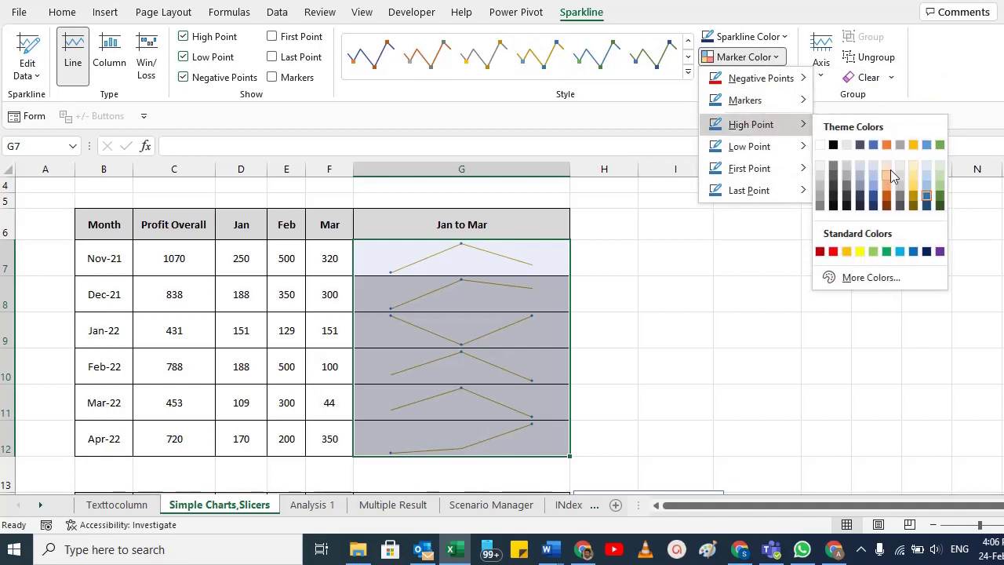
click(887, 252)
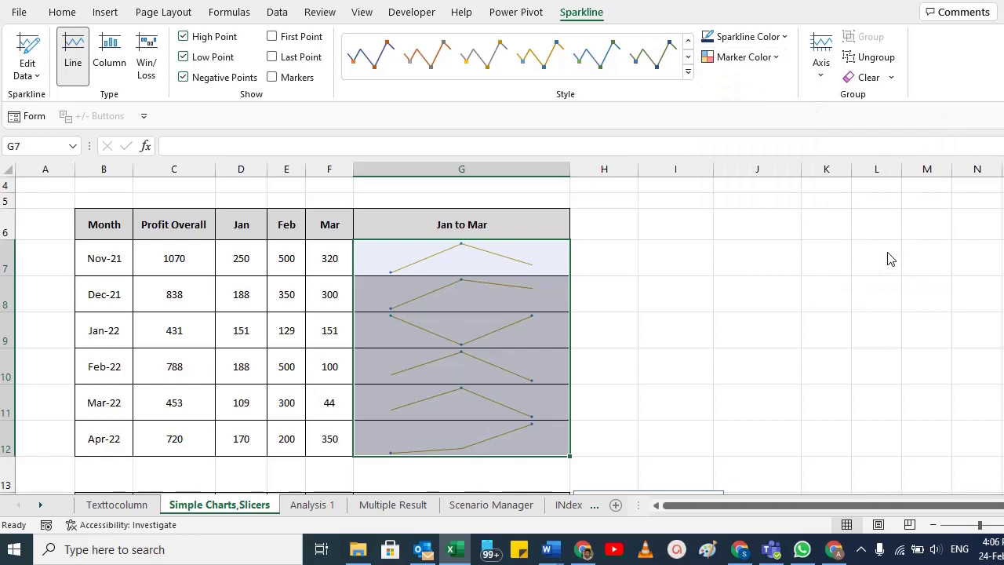
Colour the low-point markers yellow and show markers on every data point
click(776, 58)
mouse_move(759, 149)
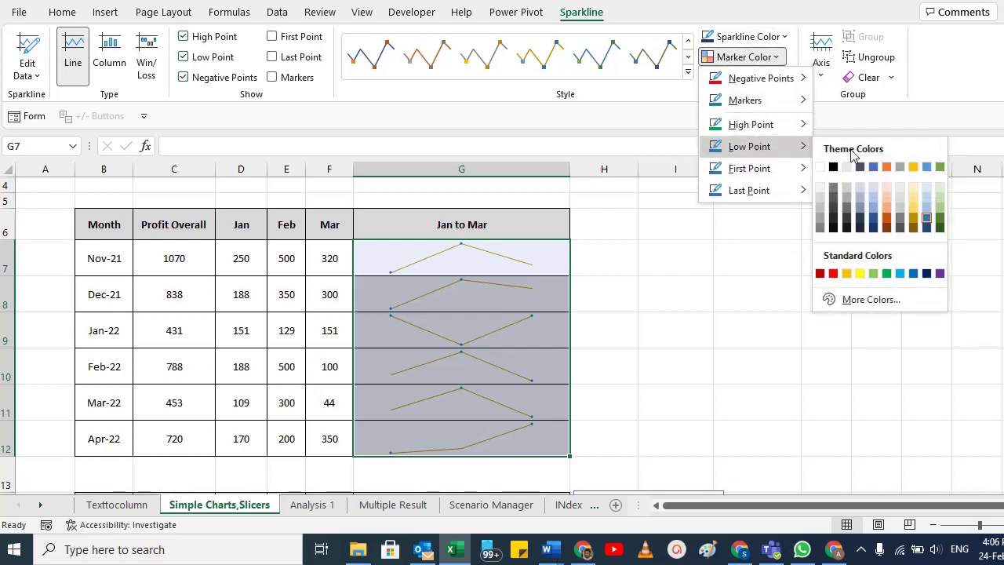
click(860, 274)
click(745, 56)
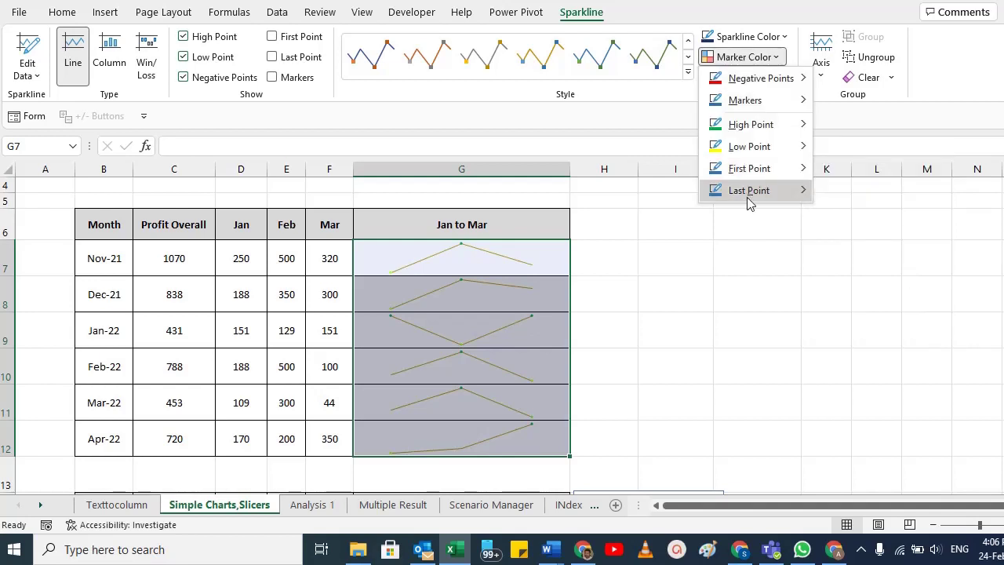
mouse_move(747, 197)
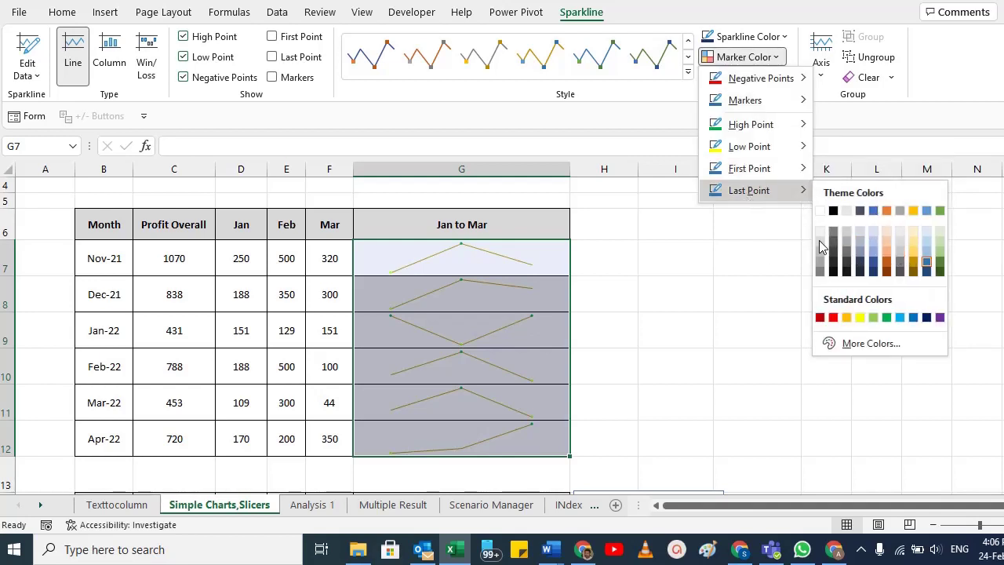
click(745, 100)
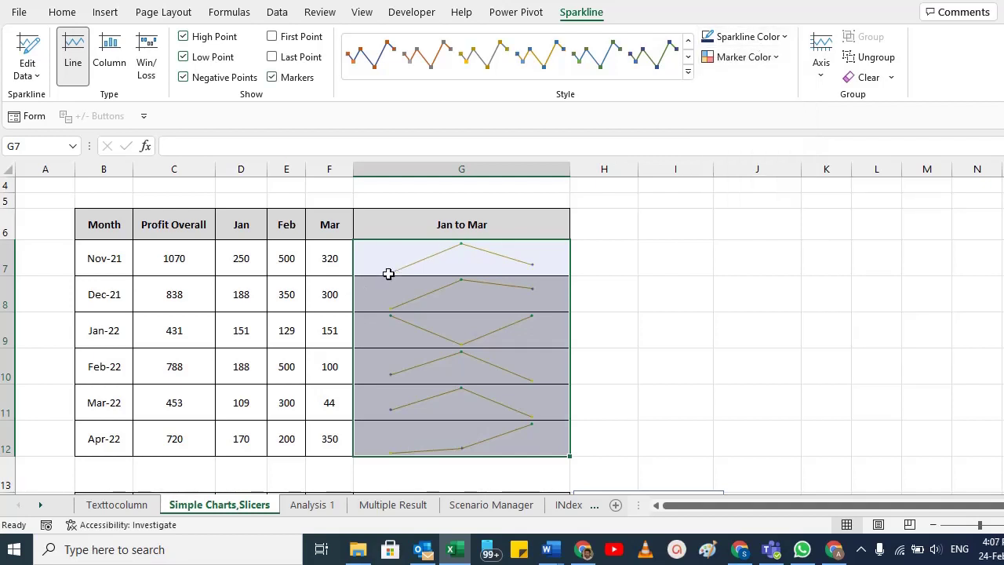
Recolour the sparkline lines dark blue-grey, after briefly trying dark green
click(767, 37)
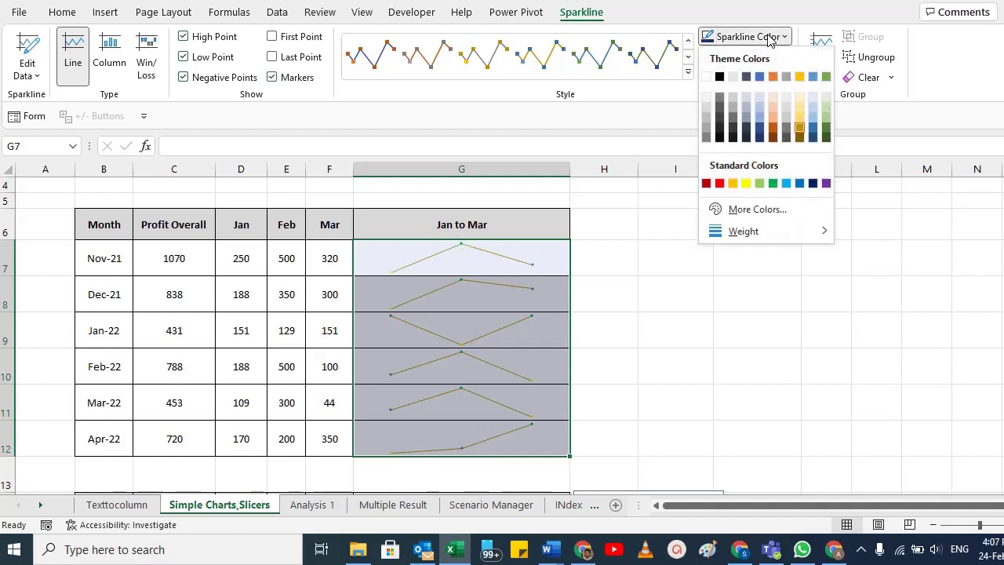
click(759, 77)
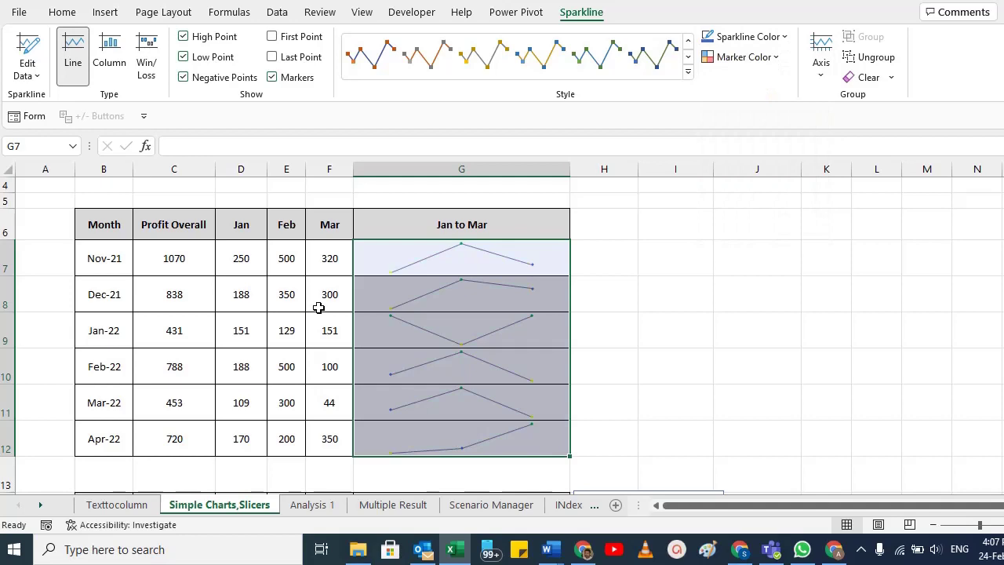
ctrl+scroll(435, 266, up, 1)
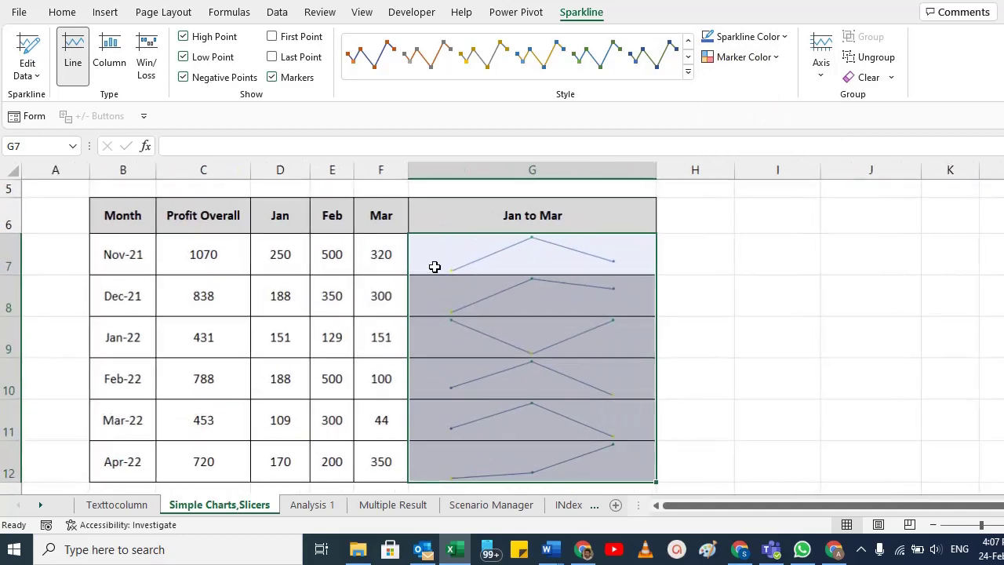
click(740, 36)
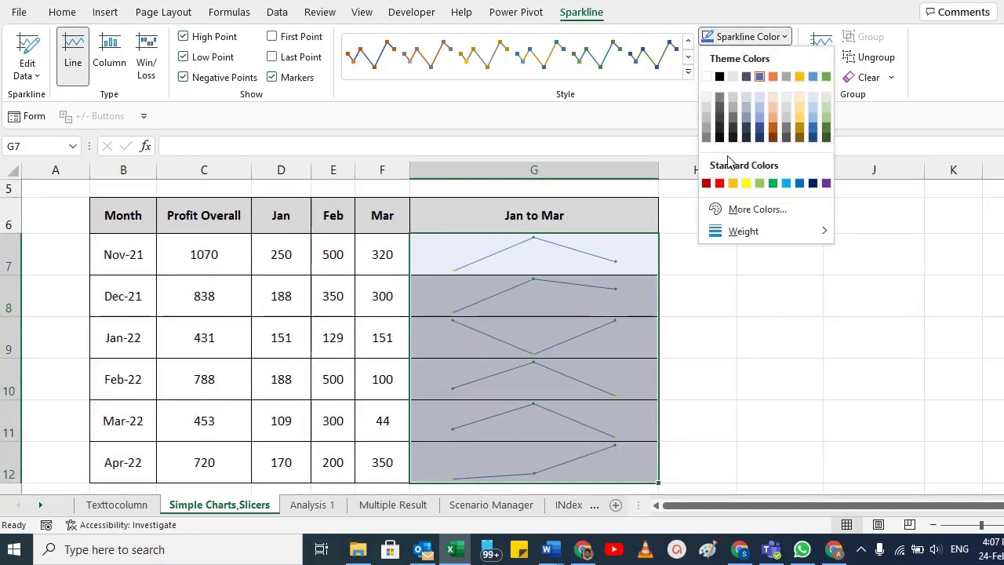
click(825, 138)
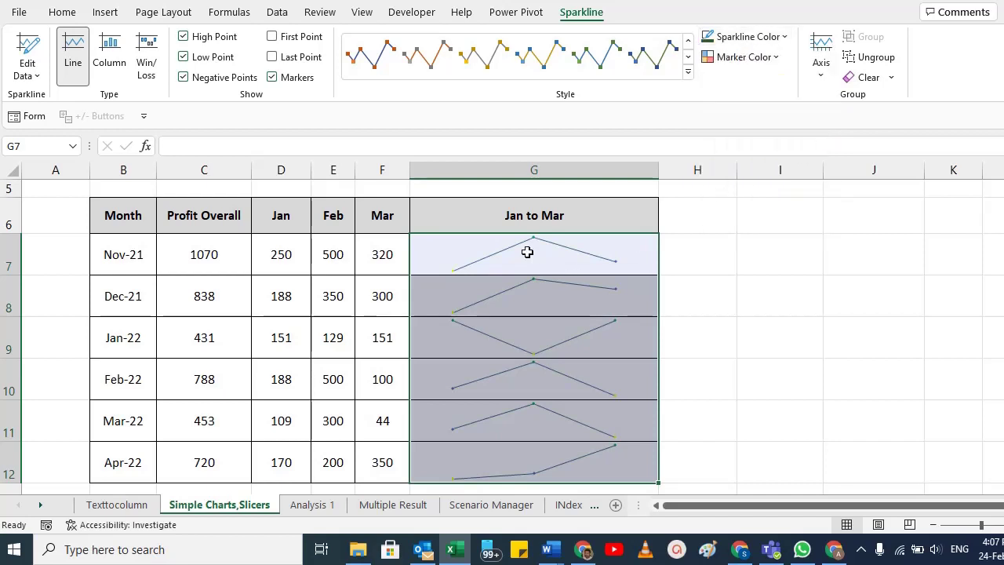
click(742, 36)
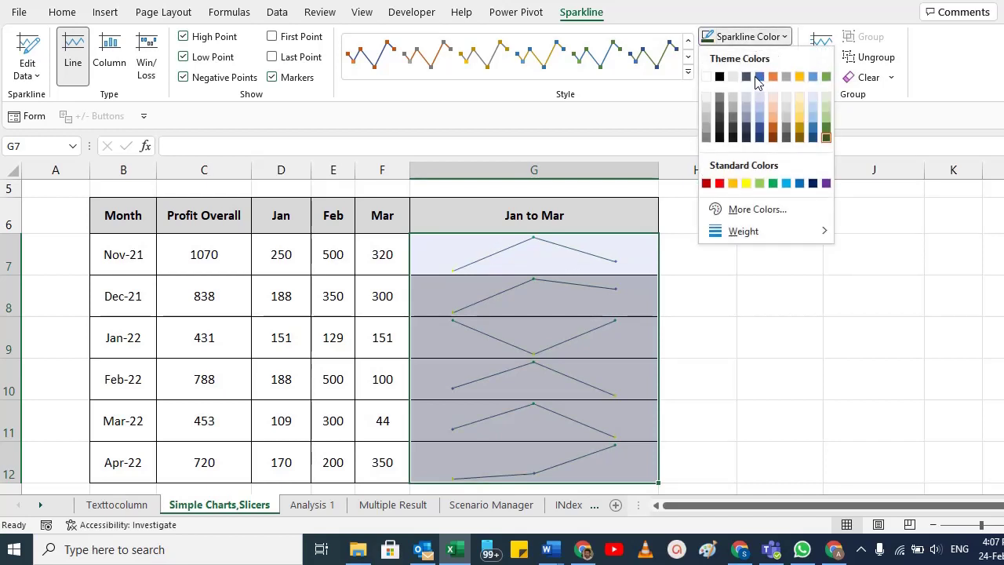
click(759, 77)
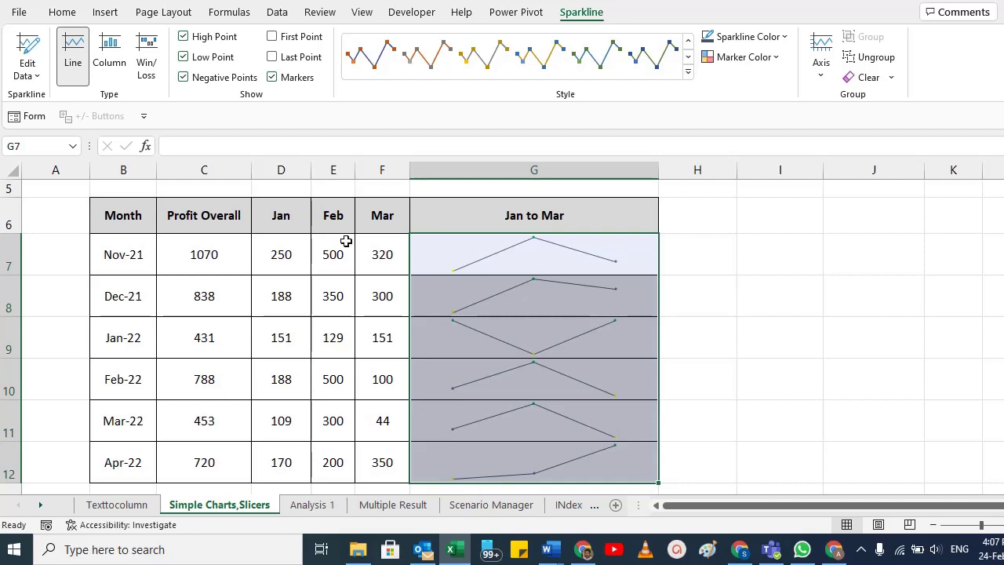
Change the sparklines to Column type with the orange-and-blue style, after trying gold-and-grey
click(112, 62)
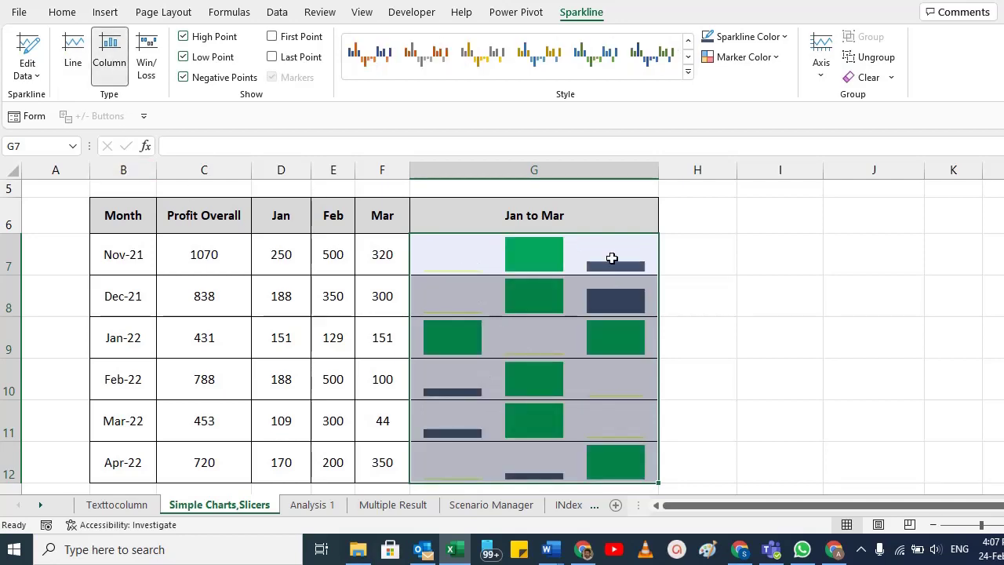
scroll(584, 290, down, 1)
scroll(568, 286, up, 1)
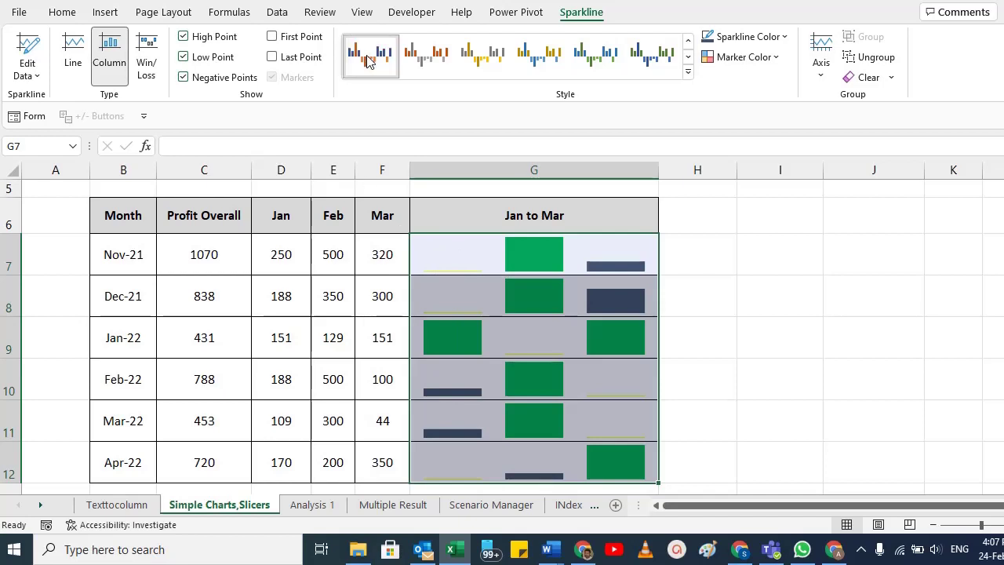
click(484, 55)
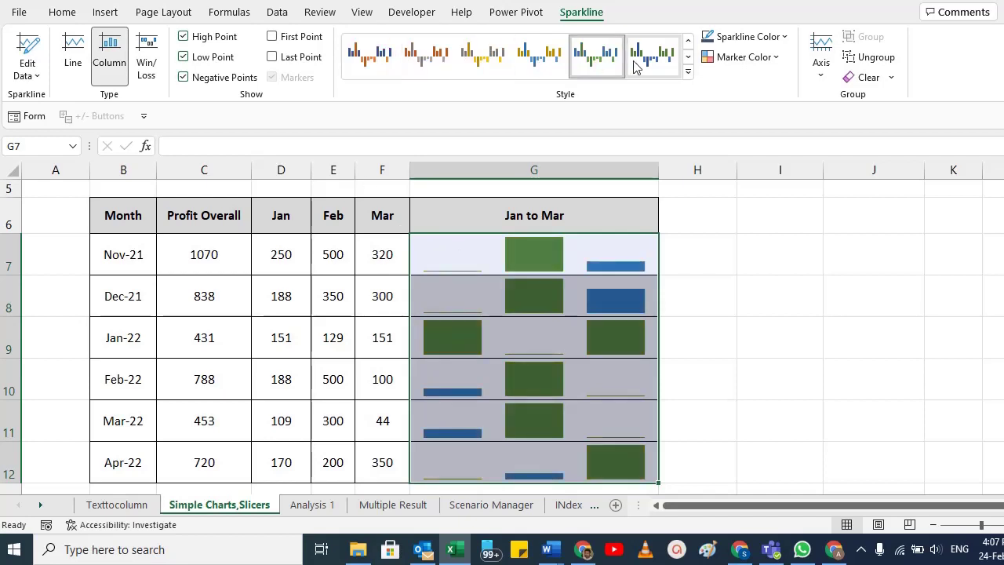
click(381, 58)
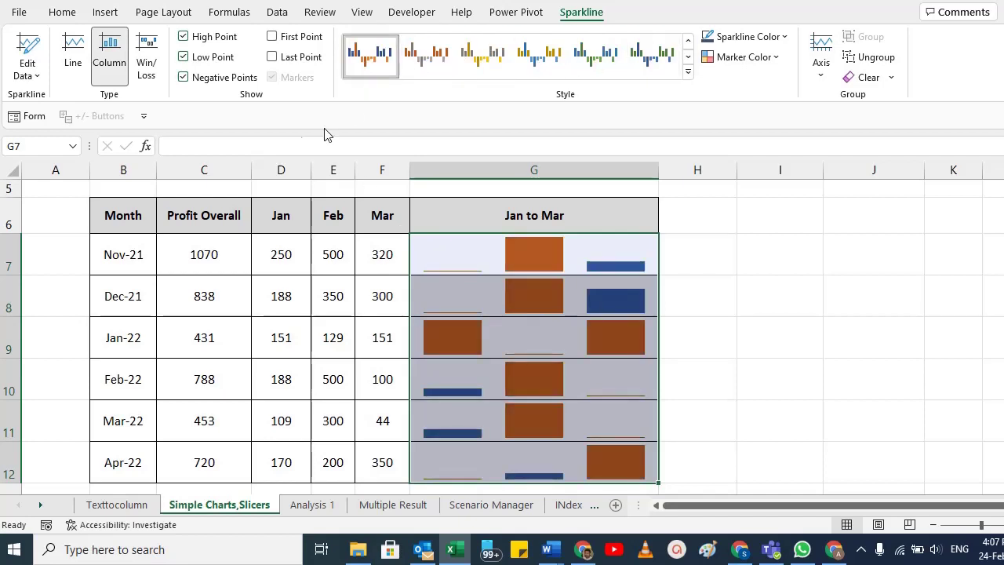
Switch to Win/Loss sparklines and apply the orange-and-blue style after trying another
click(146, 61)
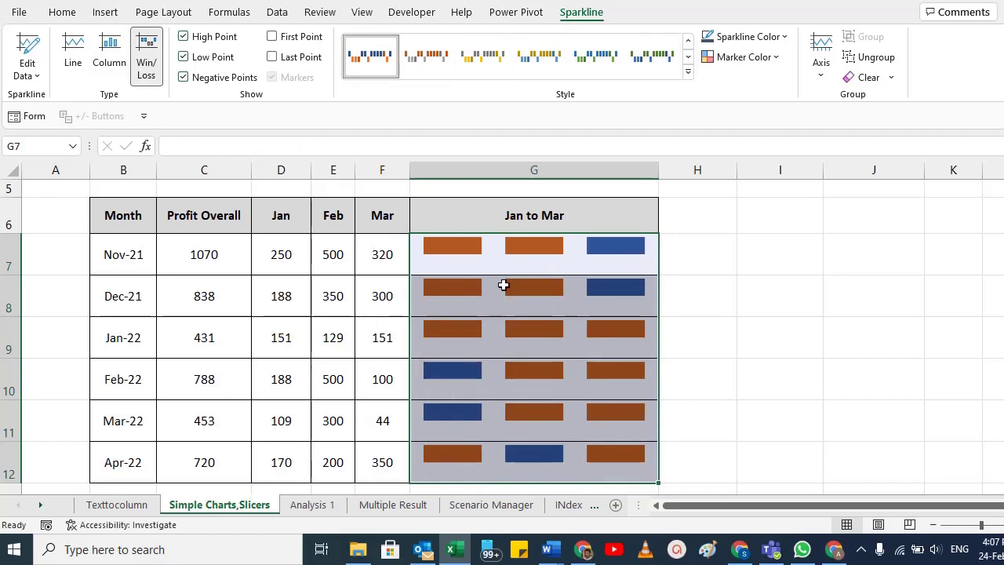
click(487, 59)
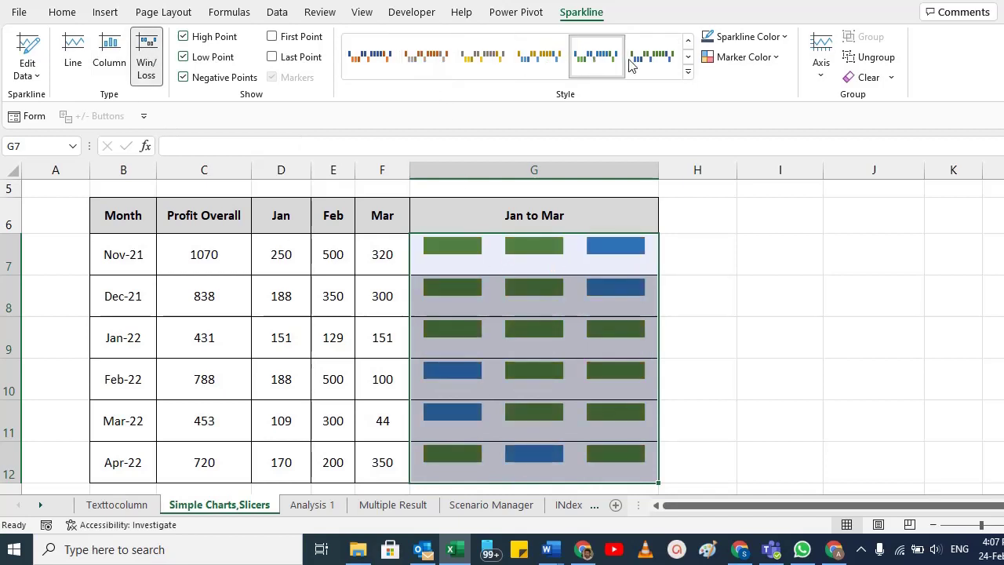
click(382, 56)
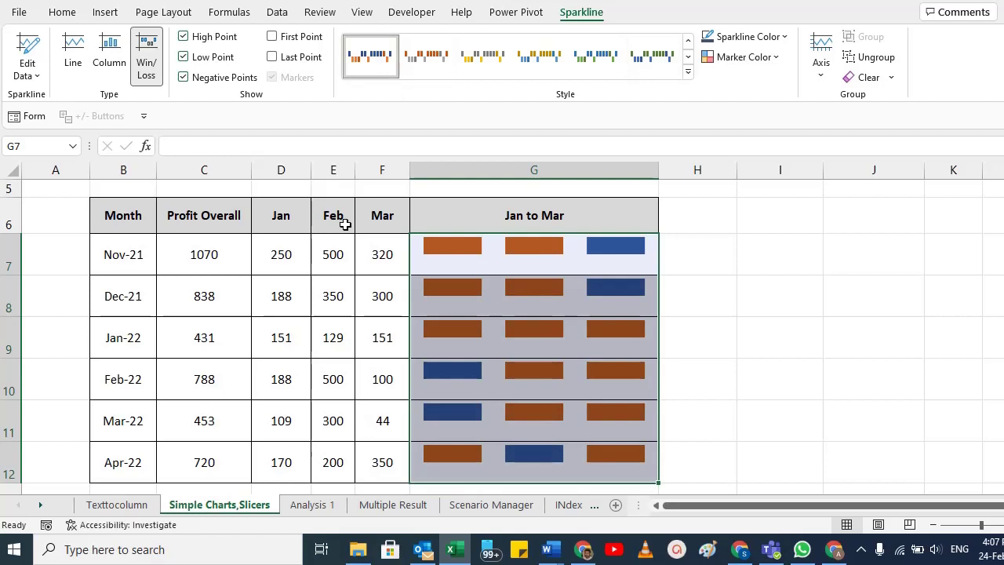
Colour the win/loss high-point bars green and the low-point bars red, then close the menu
click(768, 59)
mouse_move(765, 132)
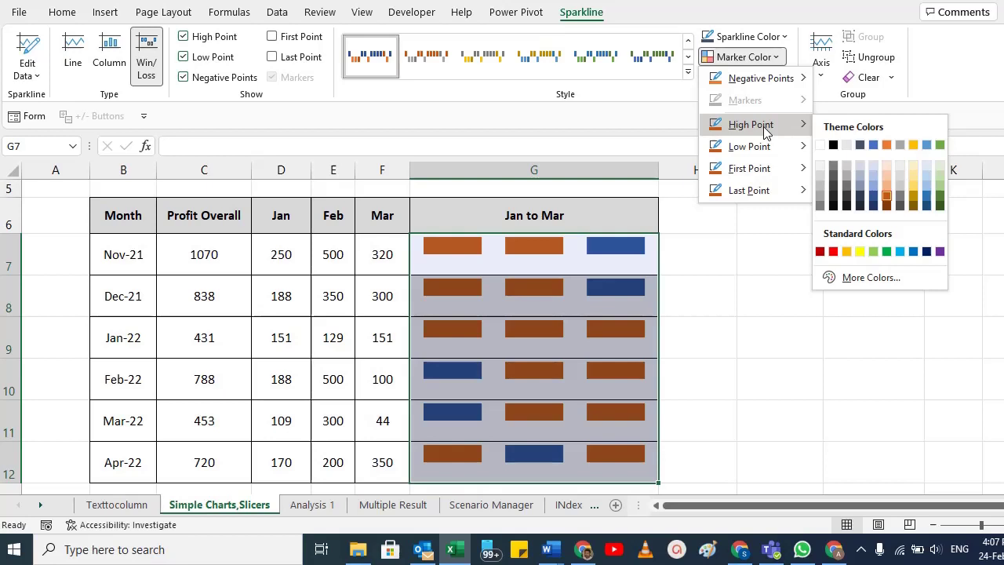
click(889, 251)
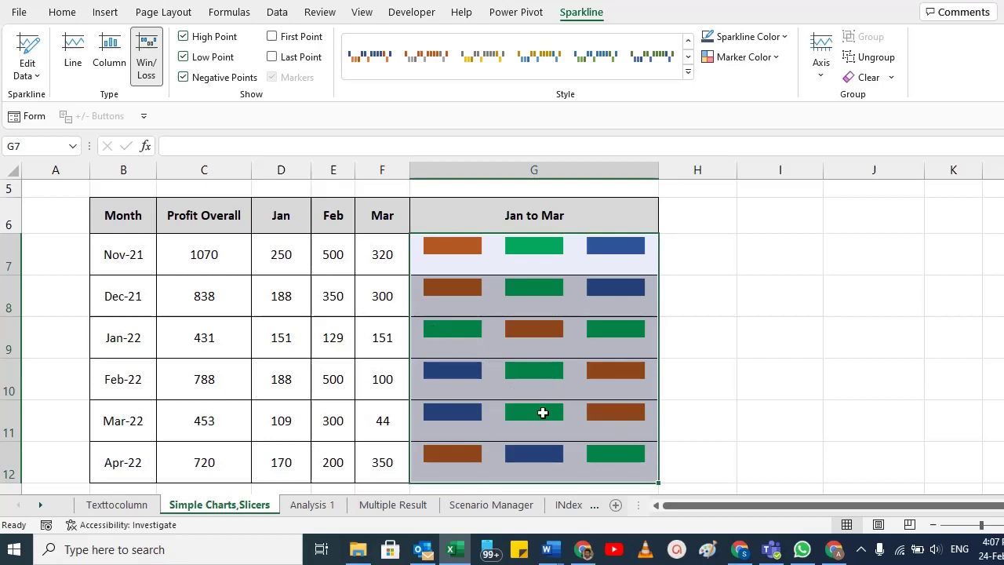
click(767, 56)
mouse_move(759, 156)
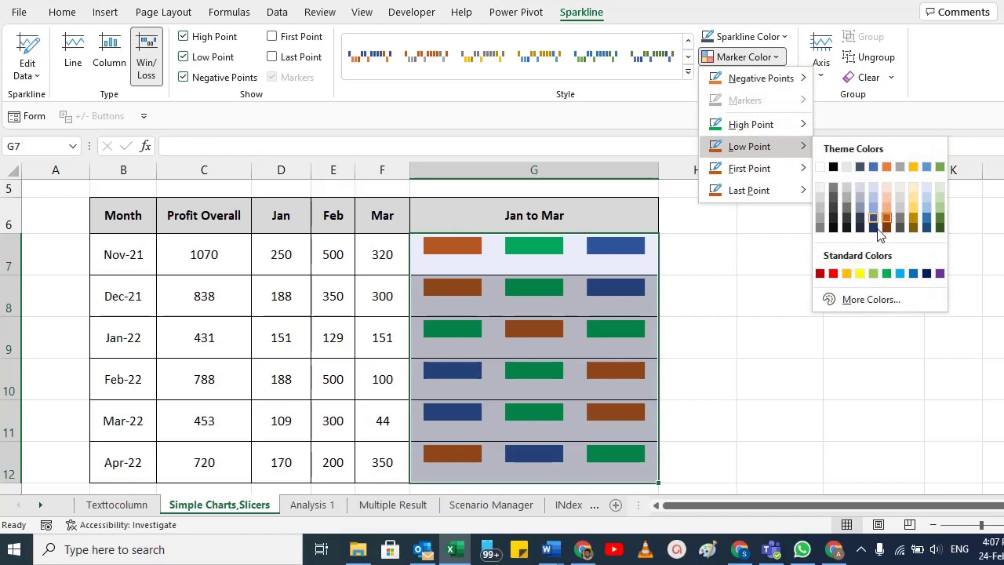
click(829, 273)
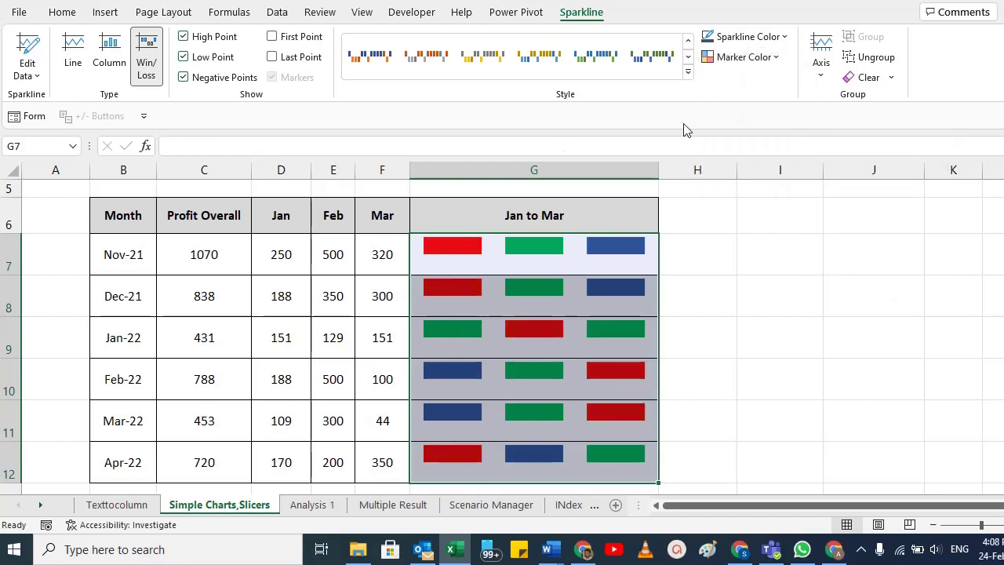
click(755, 59)
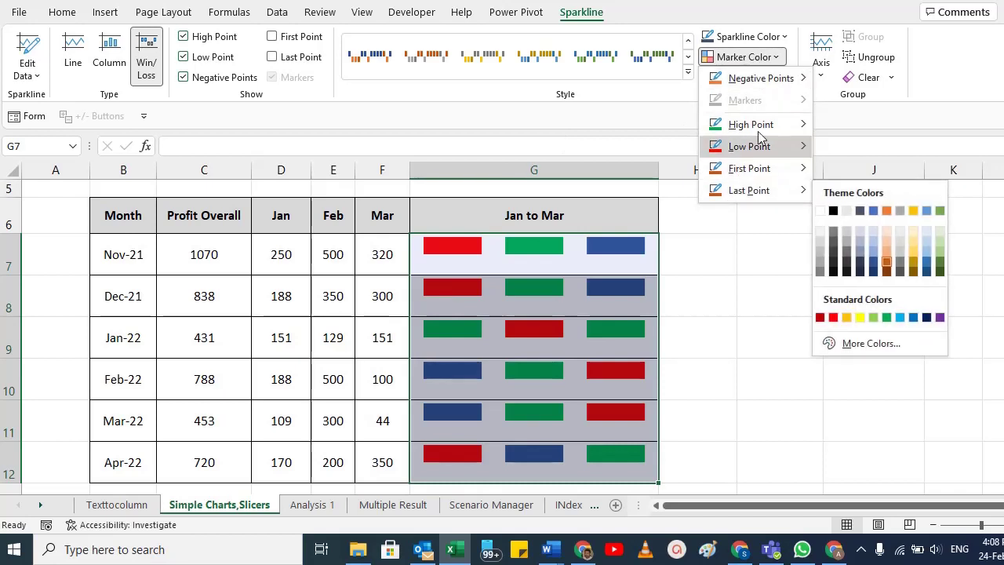
mouse_move(761, 78)
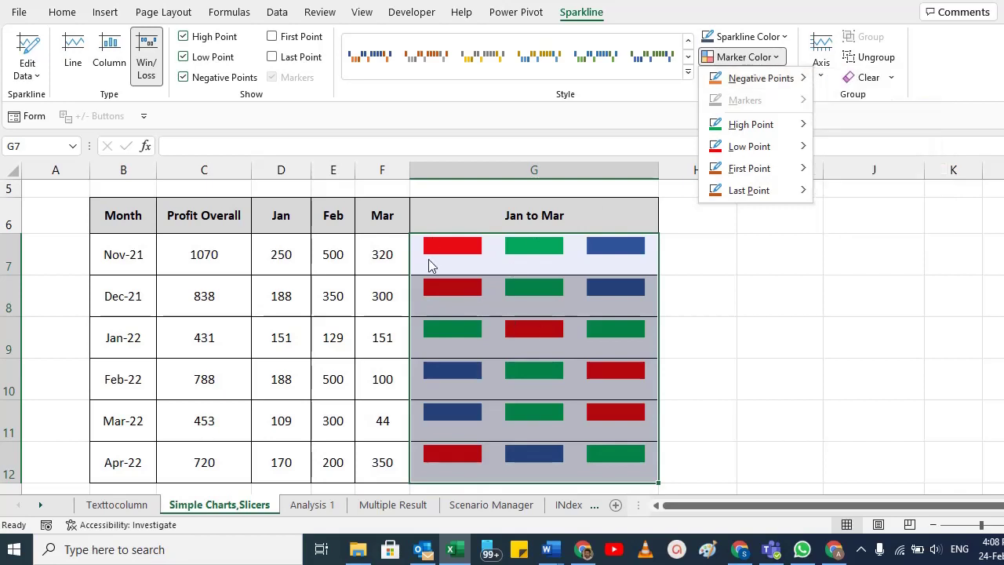
click(538, 255)
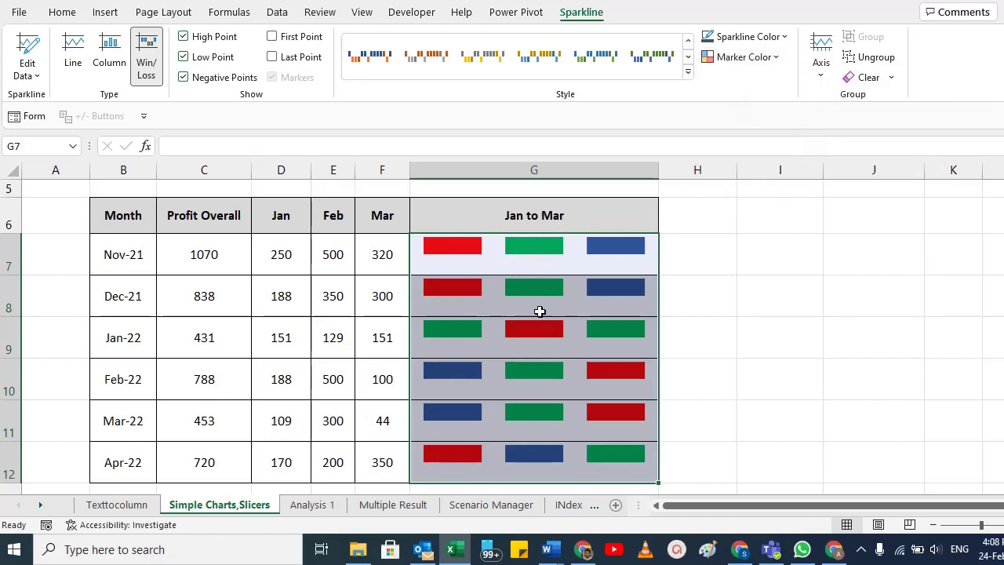
click(525, 228)
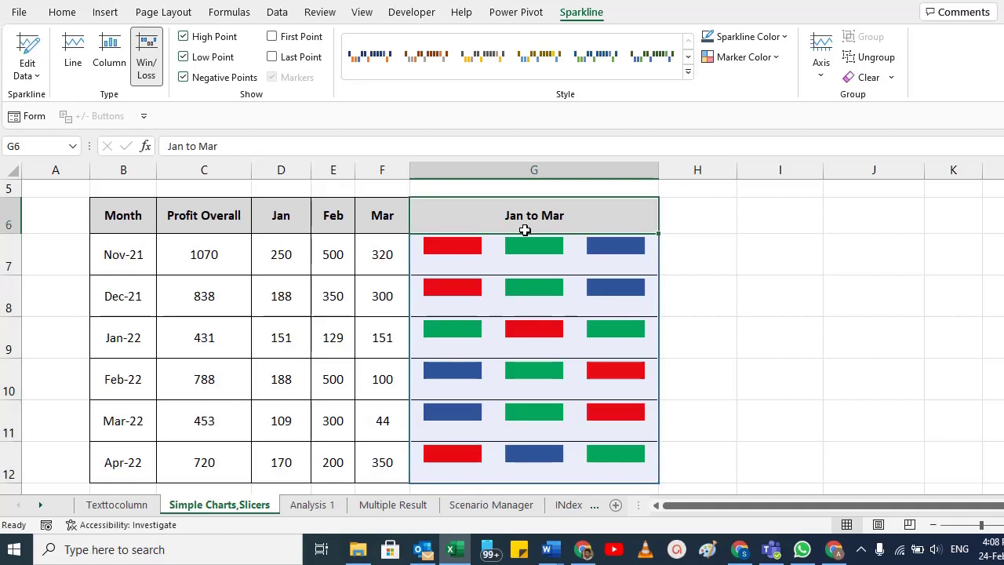
Select the table from Month through G12 and open the sparkline Edit Data options
click(506, 255)
drag(134, 220, 525, 464)
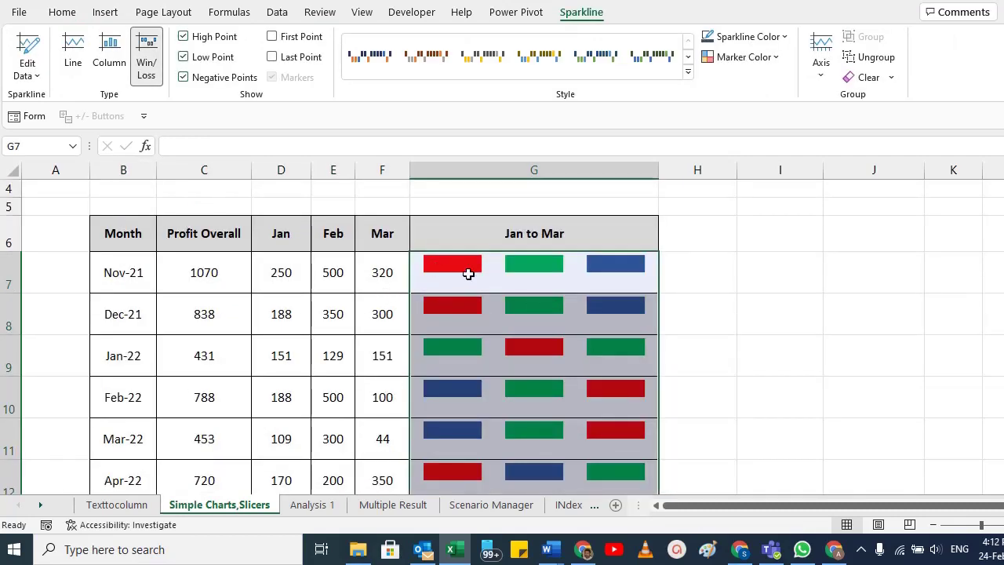
click(28, 70)
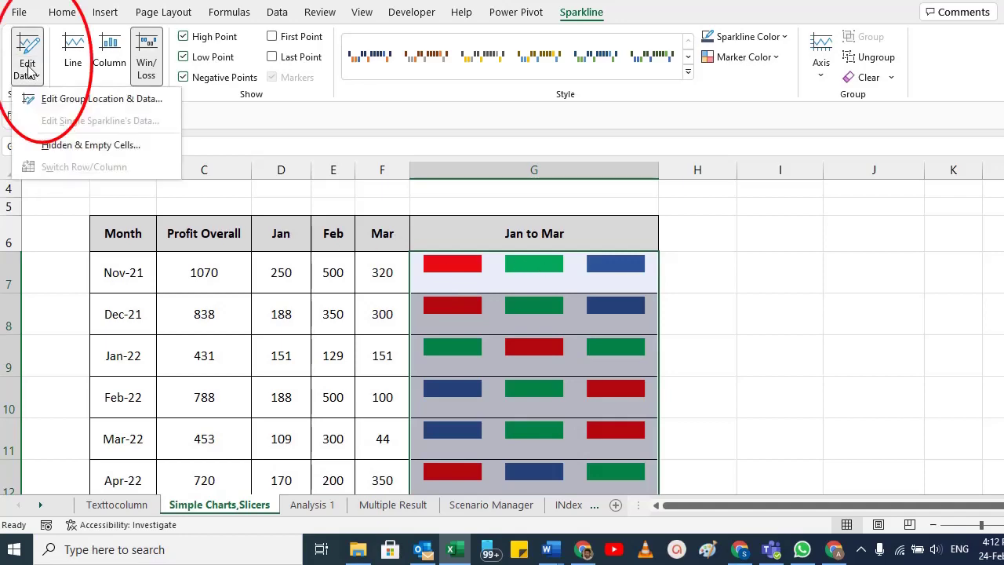
Narrow the sparkline group's data range to the Feb and Mar columns, E7:F12
click(53, 102)
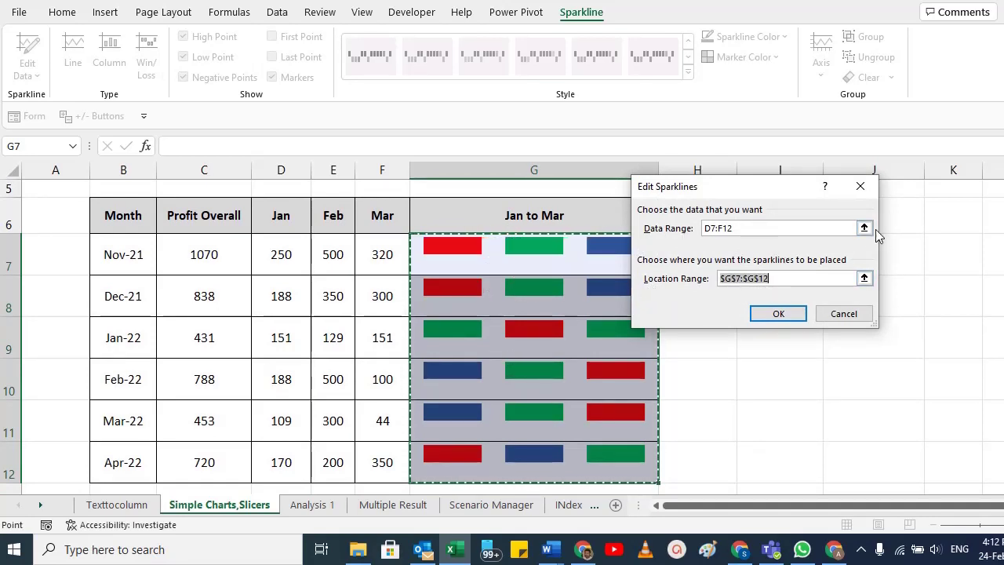
click(746, 227)
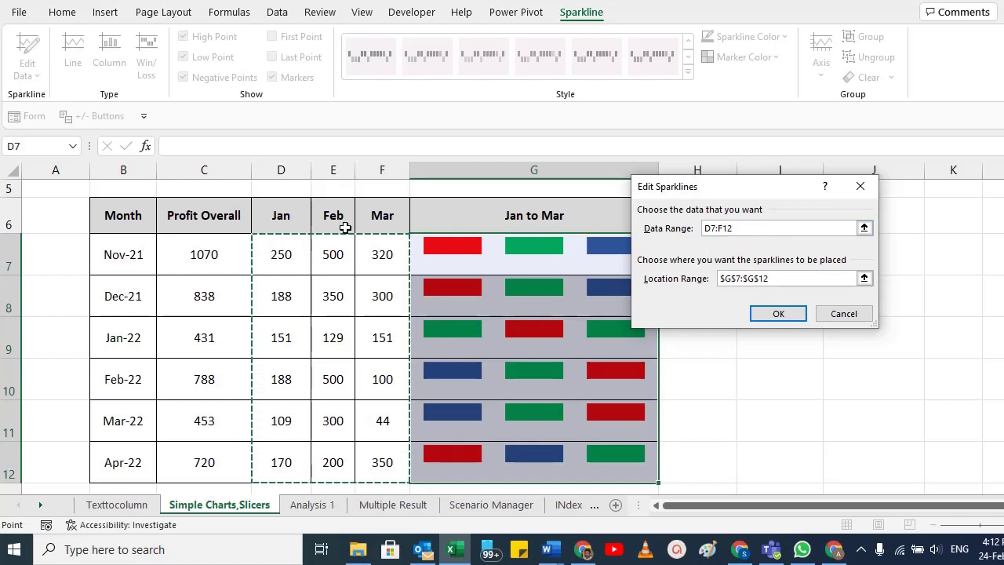
drag(333, 254, 379, 464)
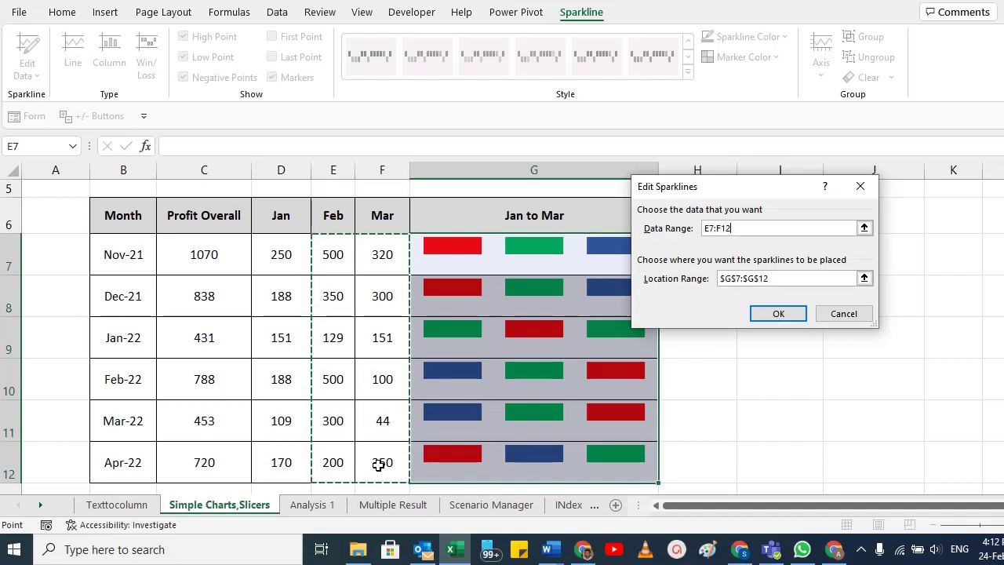
click(778, 313)
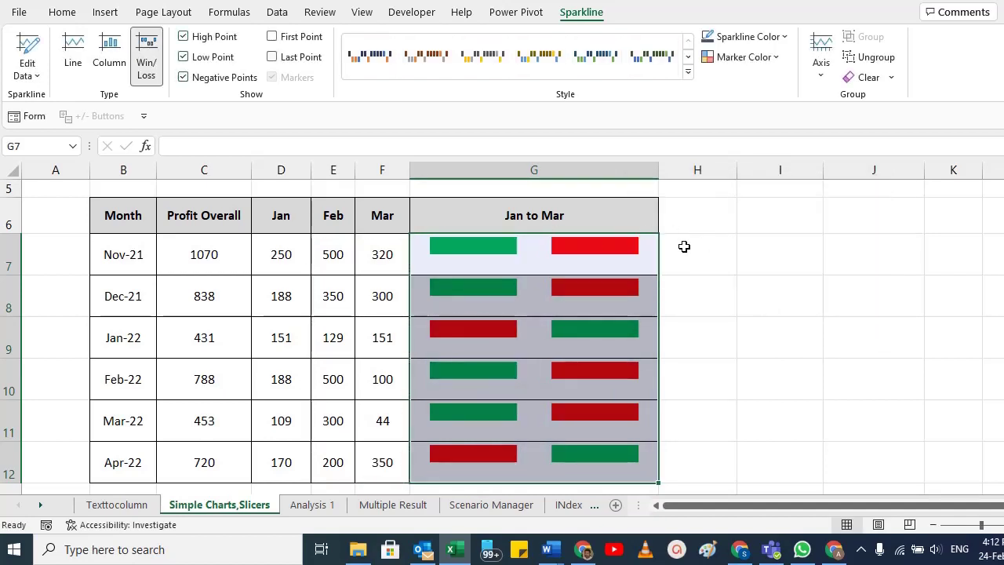
Narrow the sparkline data range further to Mar only, F7:F12
click(26, 71)
click(47, 96)
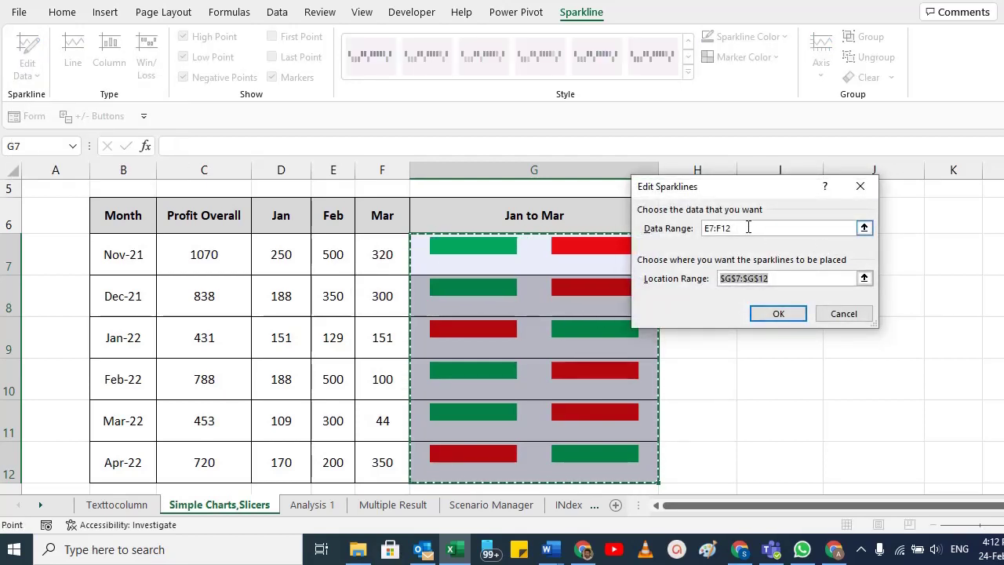
click(746, 227)
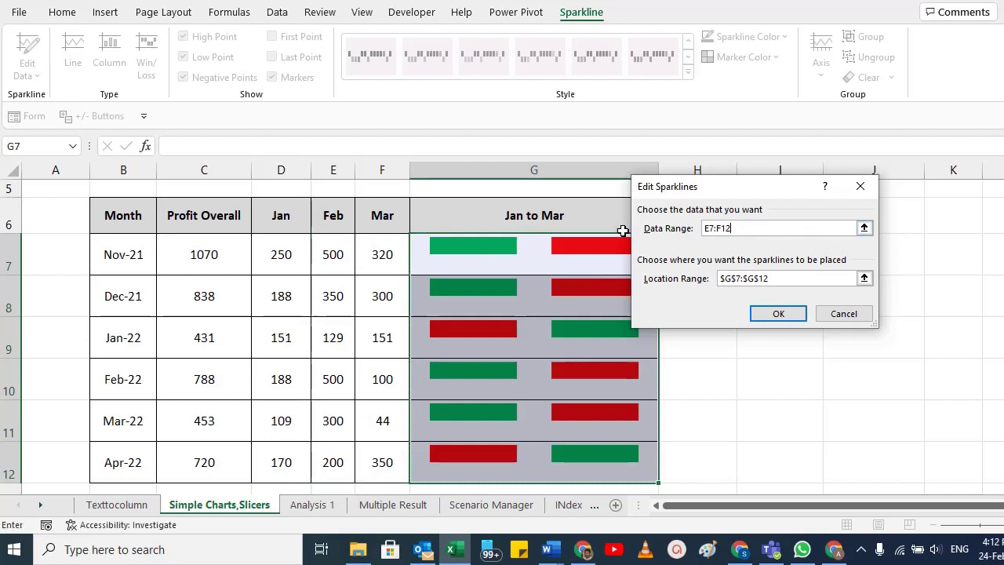
drag(383, 245, 392, 459)
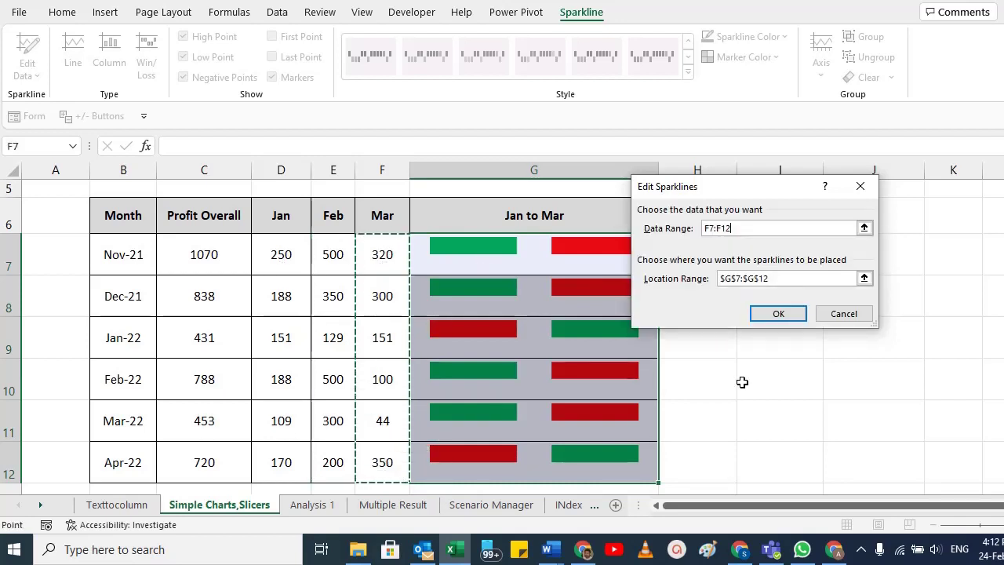
click(778, 314)
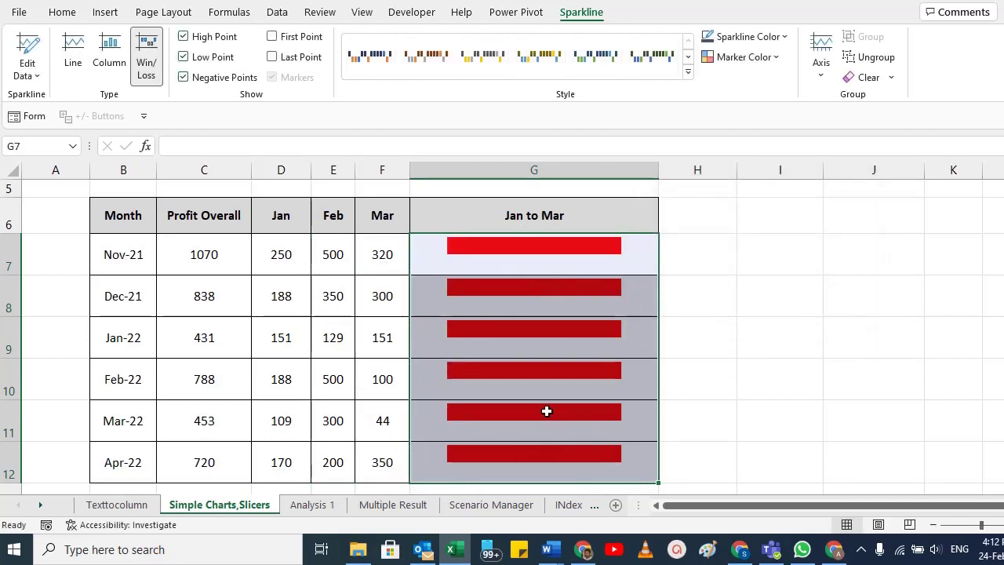
click(27, 70)
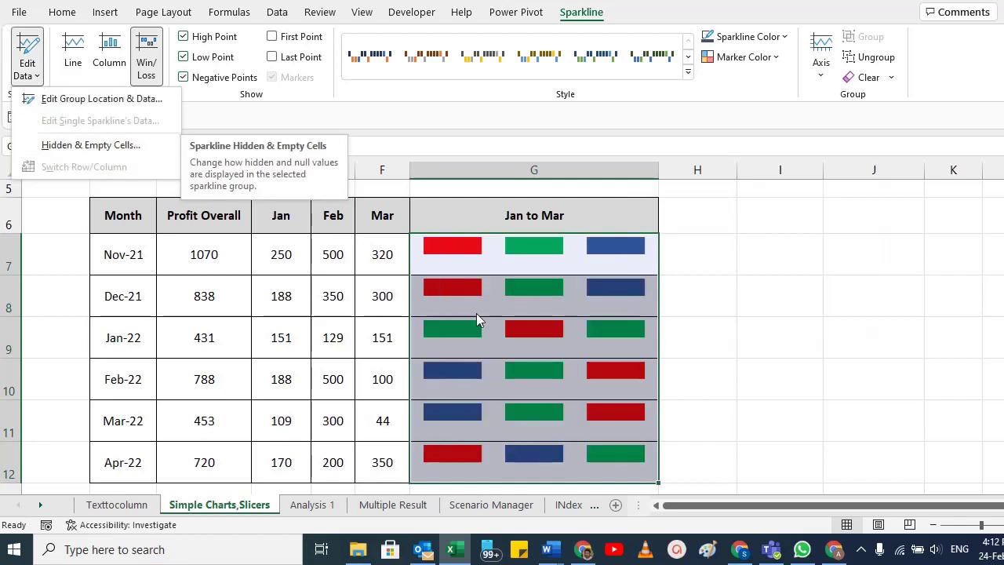
Hide the Jan and Feb columns D:E
key(Escape)
click(283, 249)
click(281, 170)
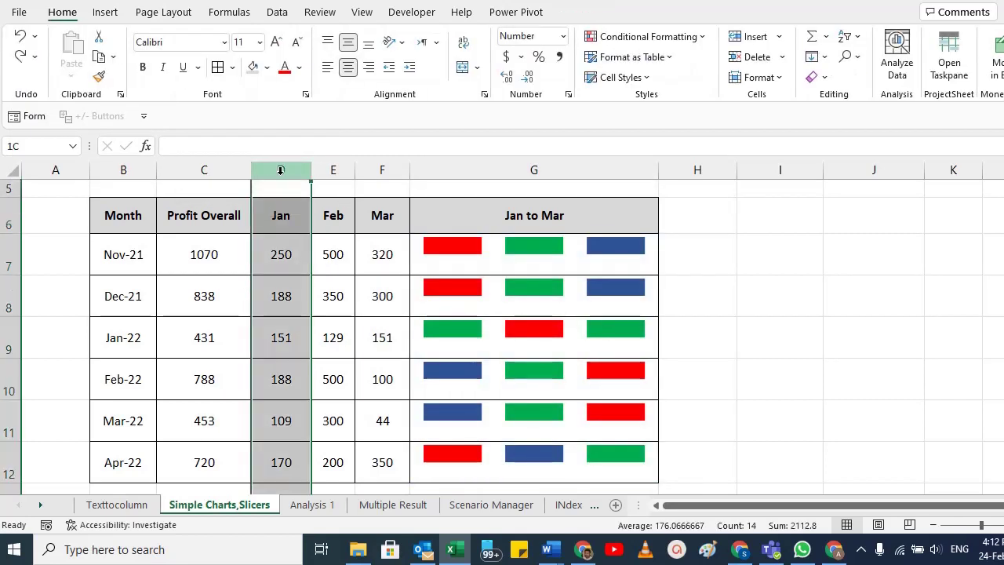
drag(299, 175, 329, 160)
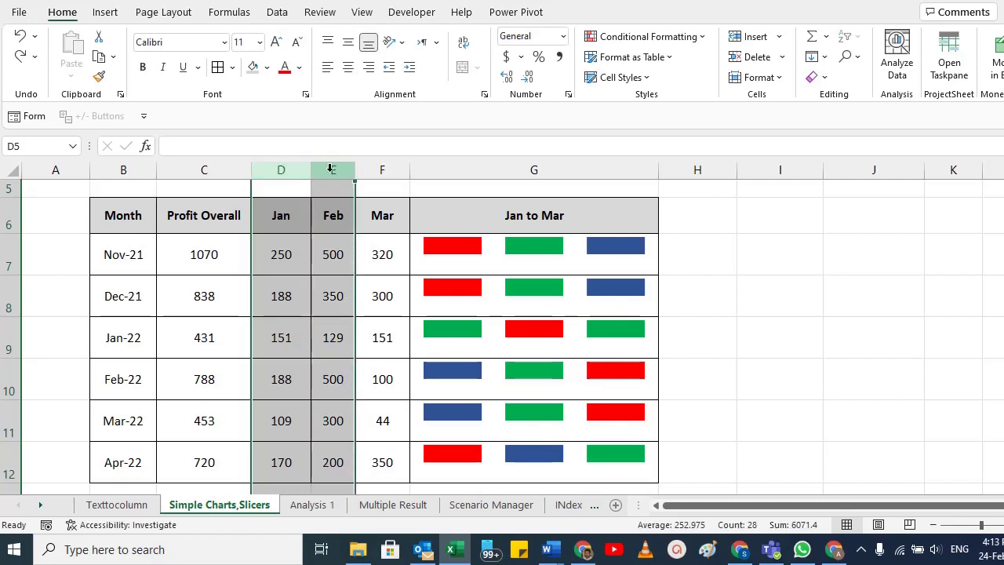
right_click(330, 169)
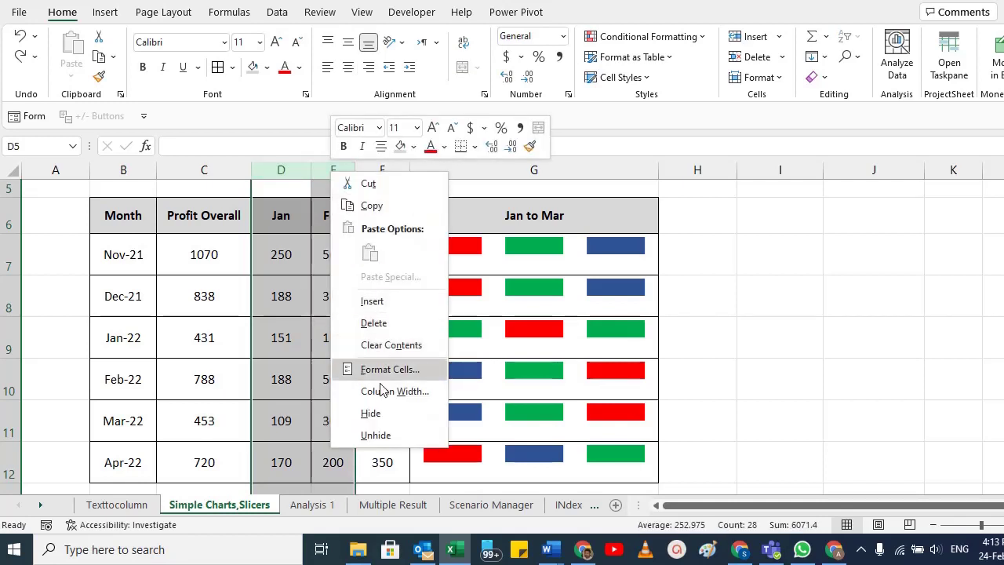
click(375, 414)
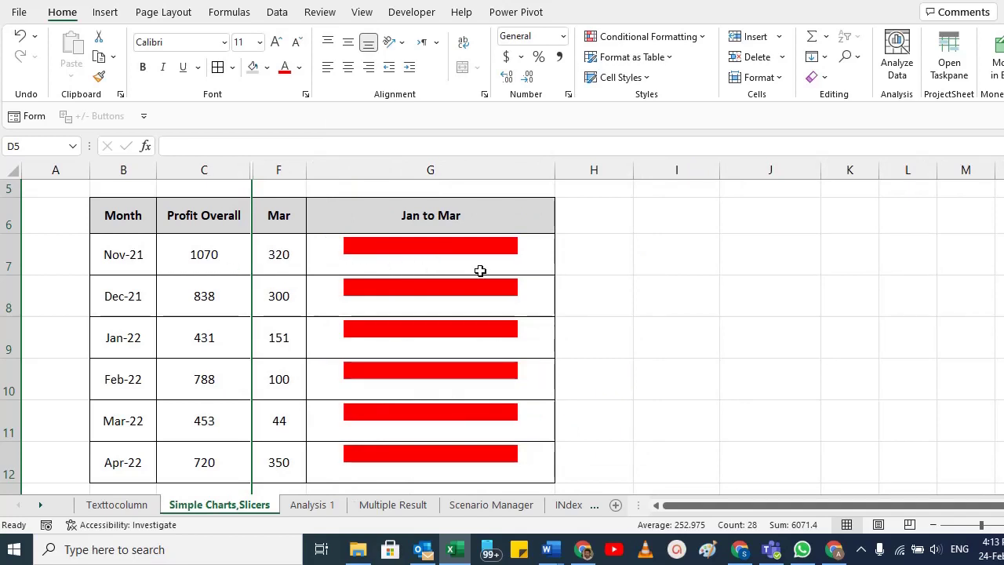
Select the sparkline cells G7:G12 and bring up the sparkline tools
click(399, 249)
scroll(432, 330, down, 1)
scroll(343, 251, up, 2)
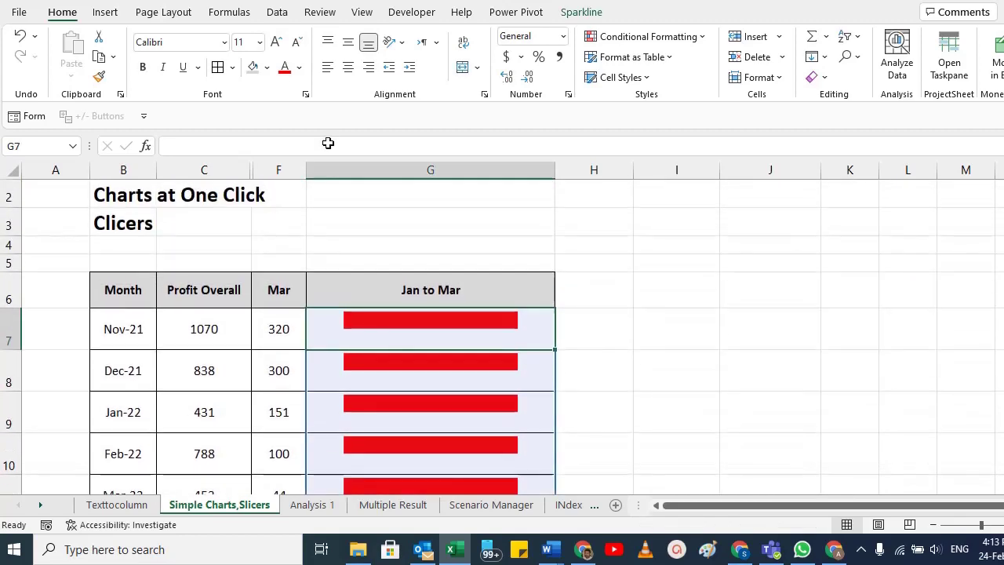
click(586, 12)
Turn on 'Show data in hidden rows and columns' in the sparklines' Hidden & Empty Cells settings
click(40, 71)
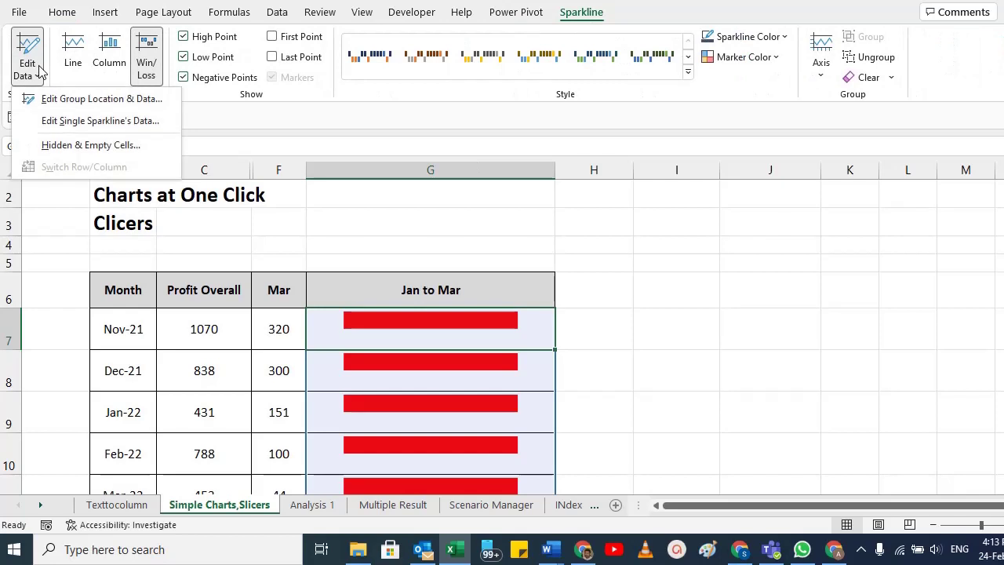
click(63, 148)
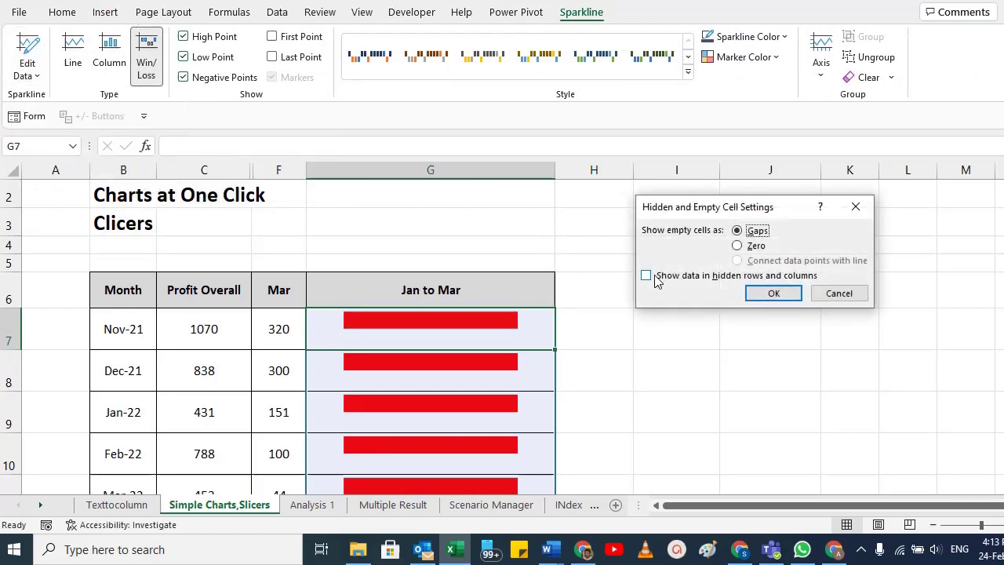
click(647, 277)
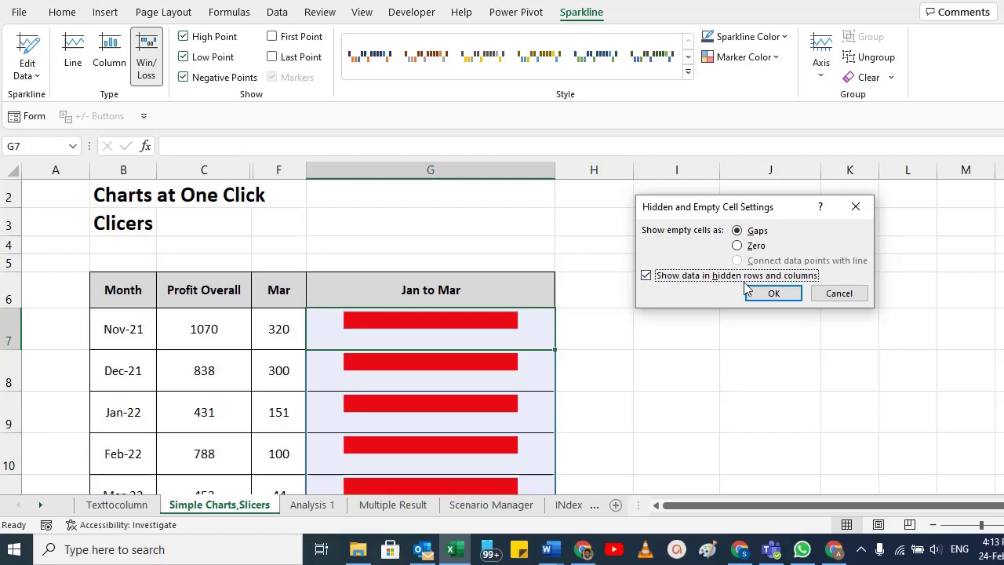
click(784, 294)
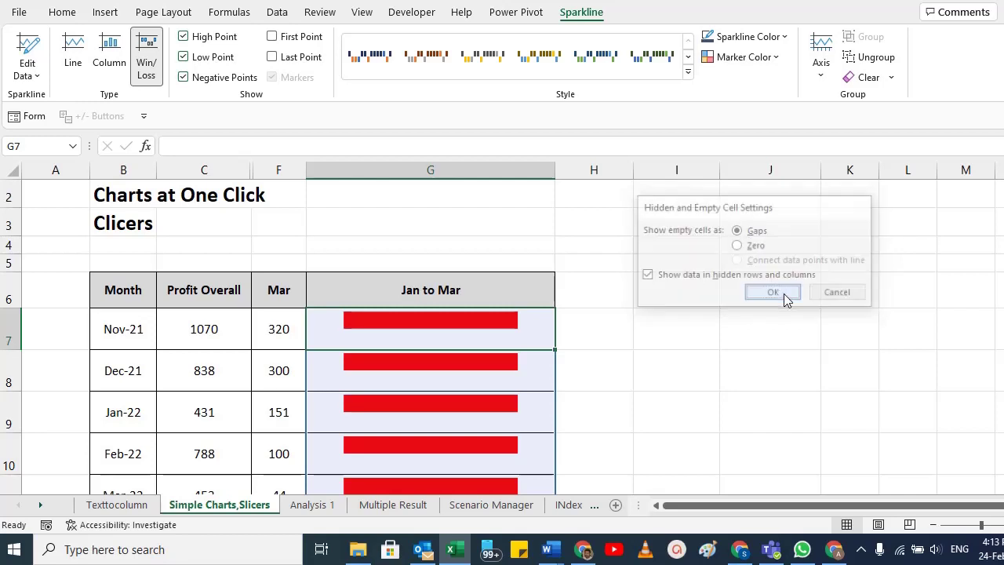
scroll(446, 318, down, 1)
scroll(447, 317, down, 1)
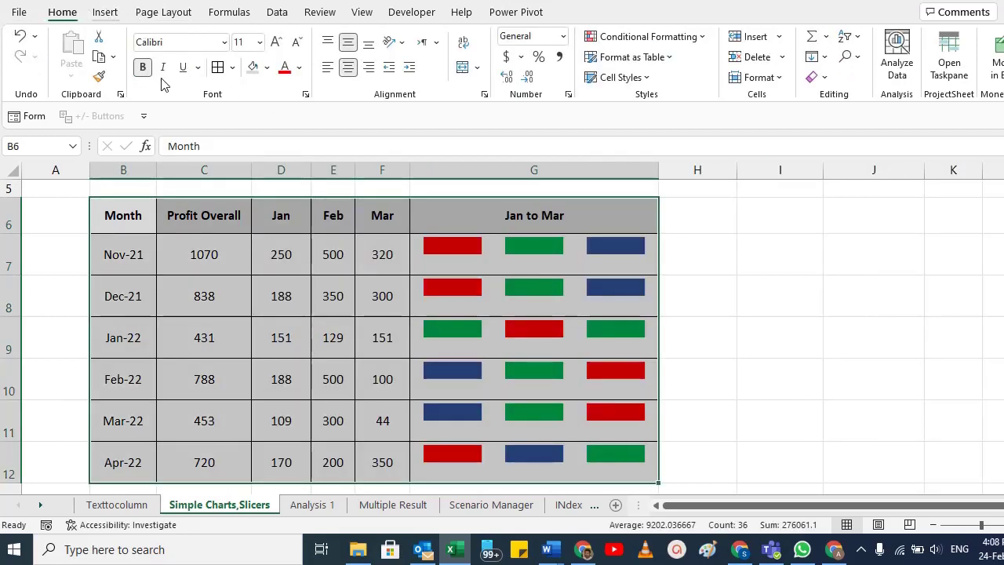
Select B14:G20 for a new table, then cancel the Create Table prompt
click(105, 12)
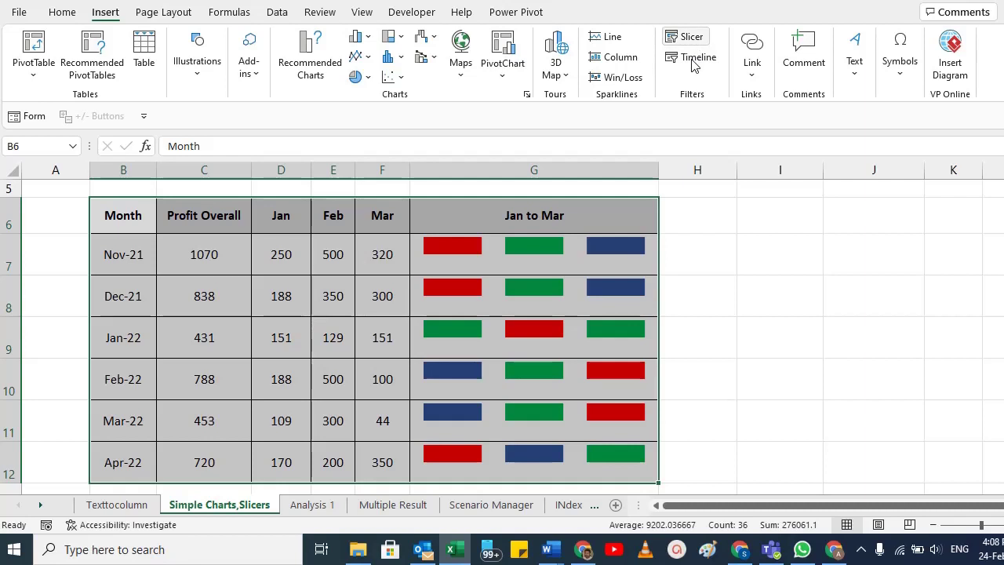
drag(107, 217, 511, 459)
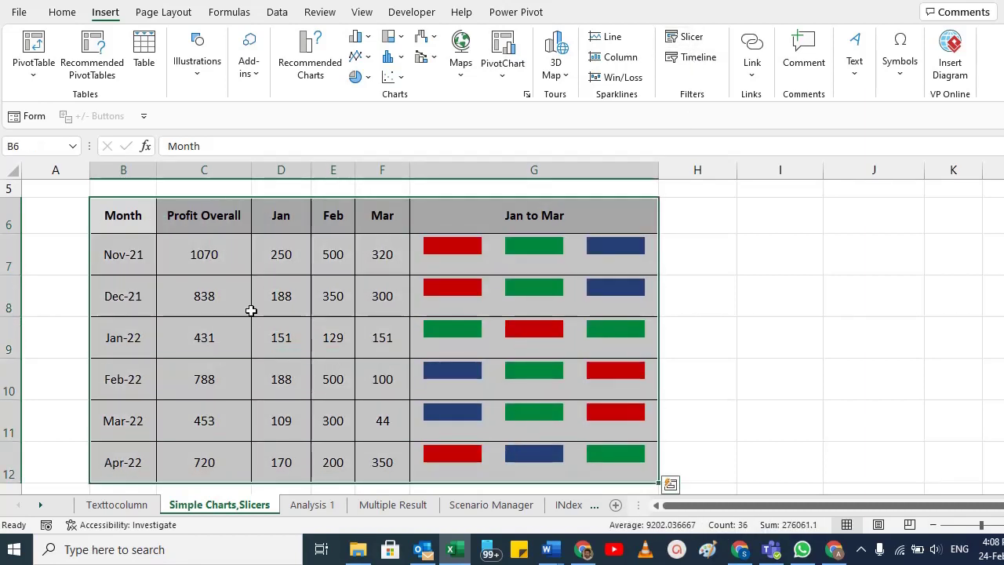
scroll(251, 311, down, 3)
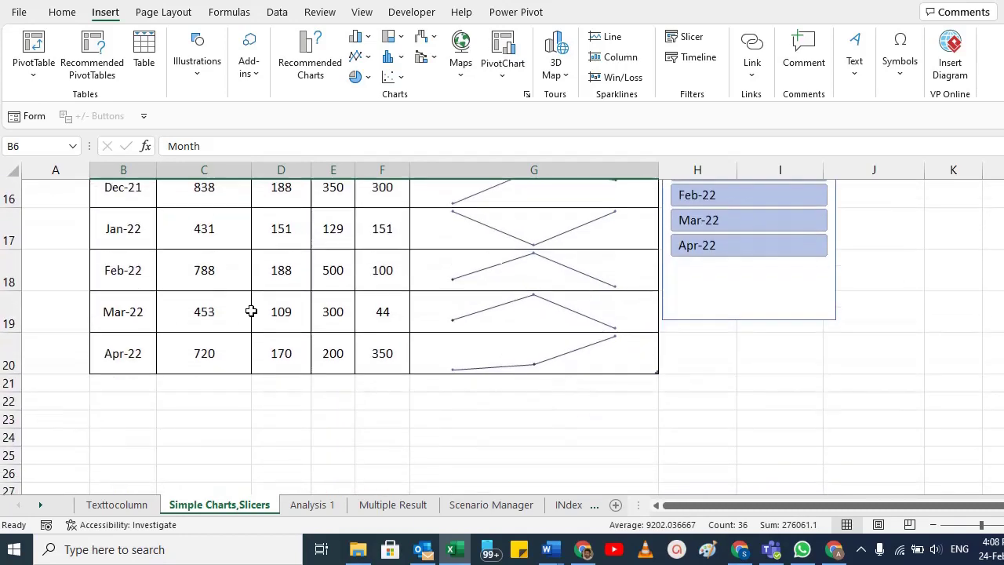
scroll(251, 311, up, 1)
drag(125, 203, 612, 462)
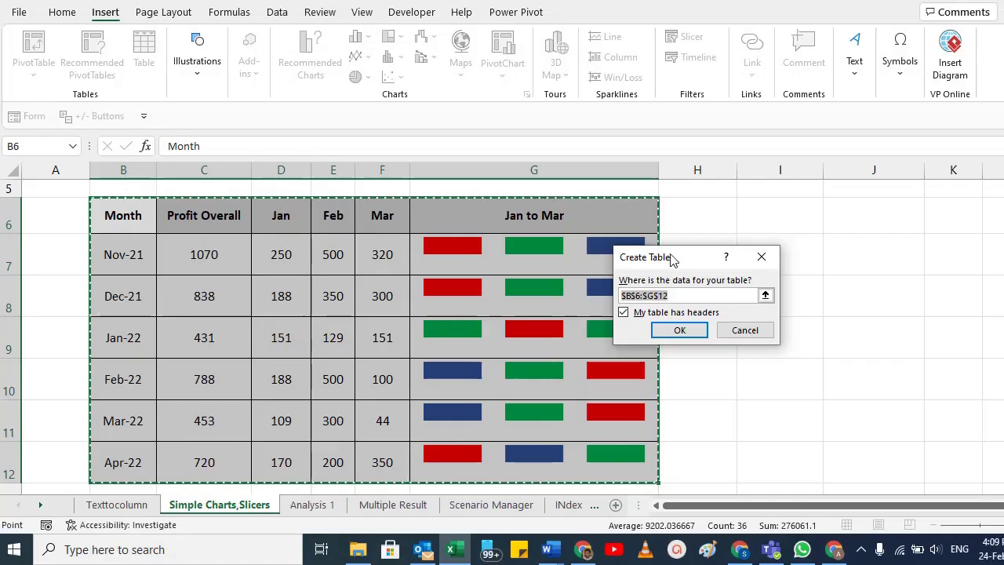
drag(667, 260, 480, 226)
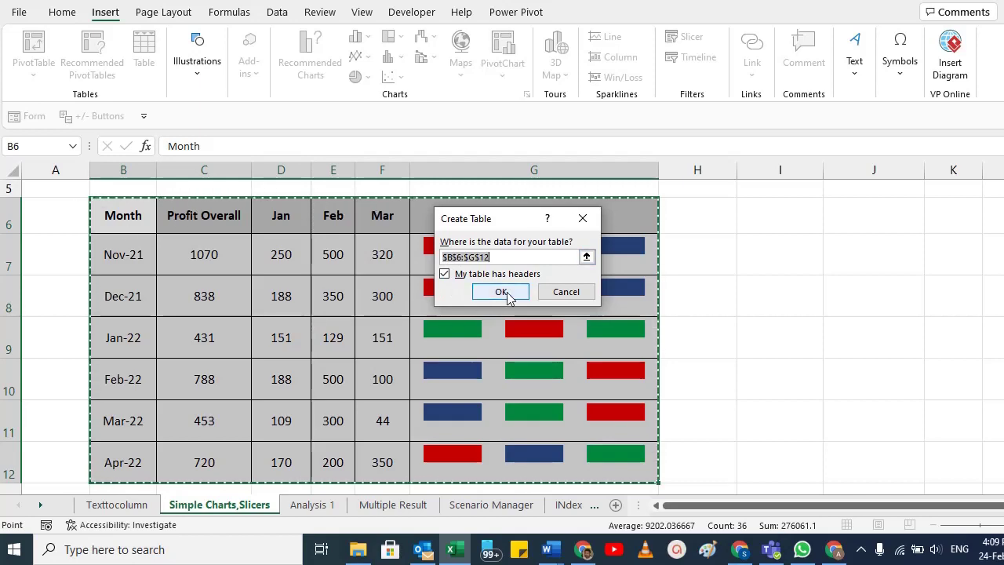
click(566, 292)
Select the existing Month table B14:G20 and check its Table Design tools
scroll(487, 354, down, 3)
mouse_move(142, 212)
mouse_down()
mouse_move(460, 269)
mouse_move(534, 452)
mouse_up()
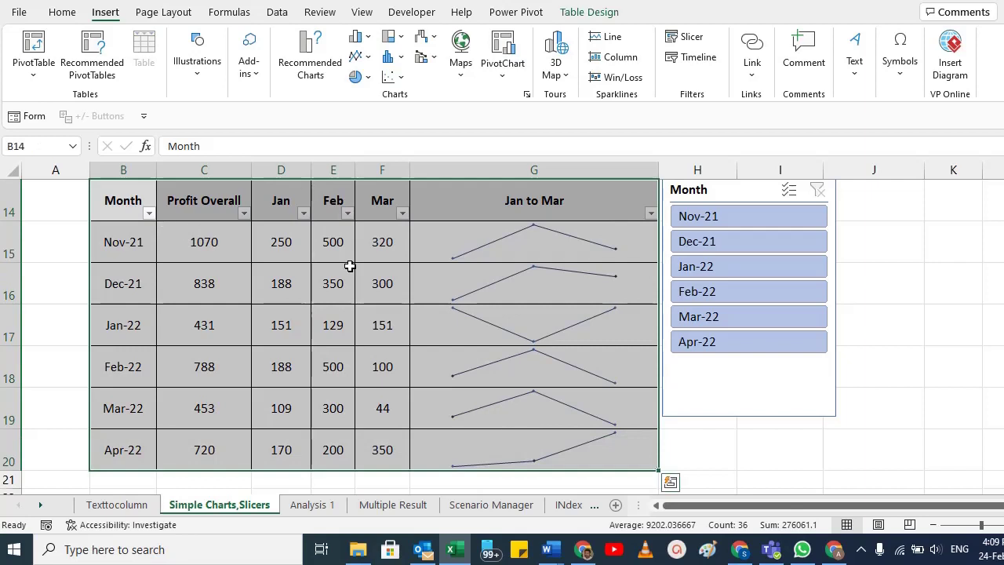
click(599, 14)
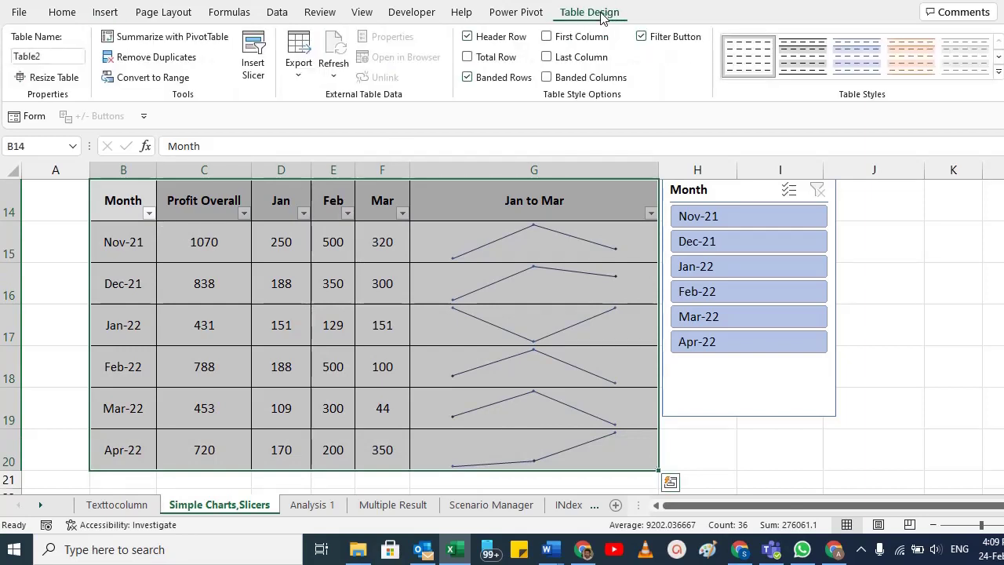
click(104, 14)
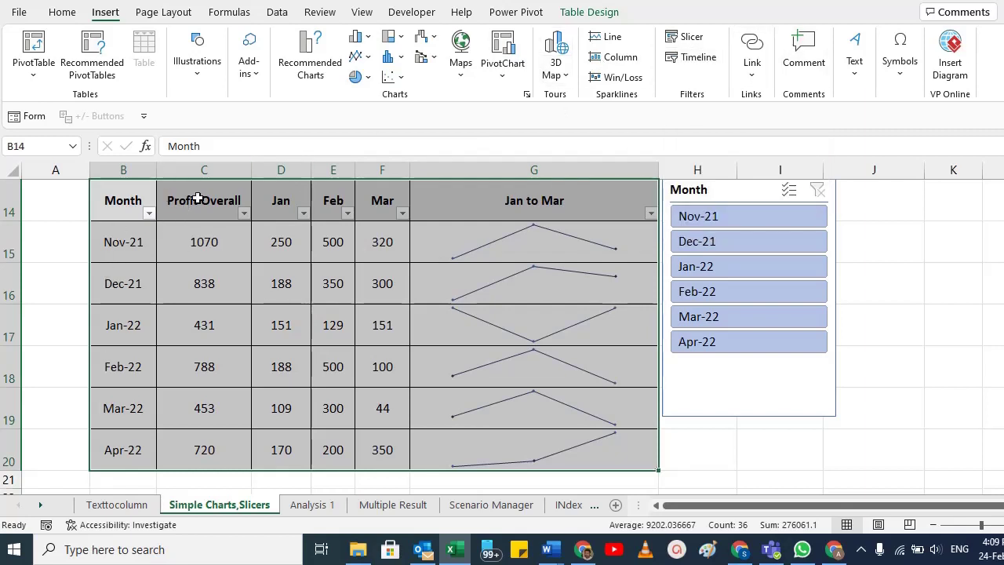
Insert a slicer for the Month column of the table
click(684, 46)
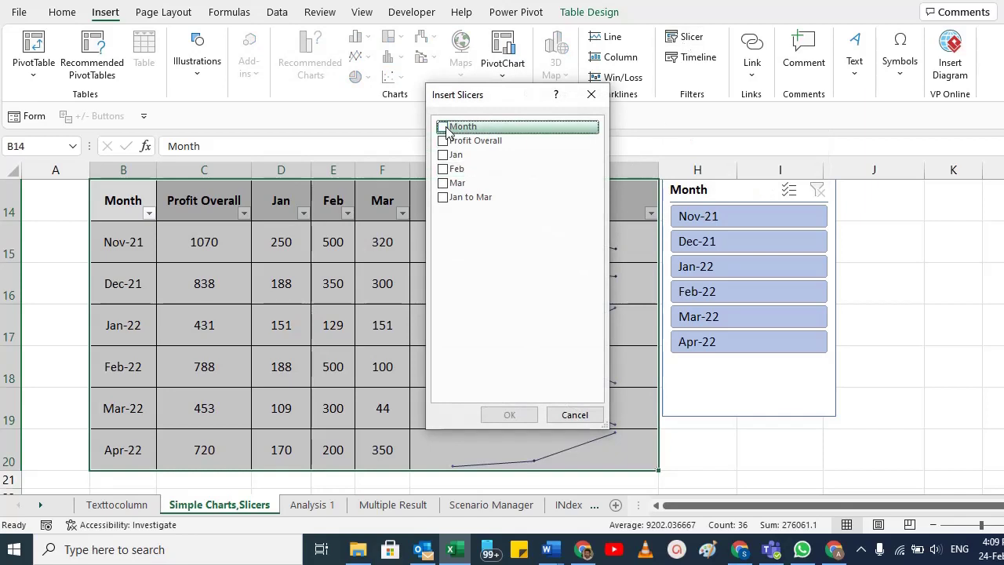
drag(487, 94, 724, 90)
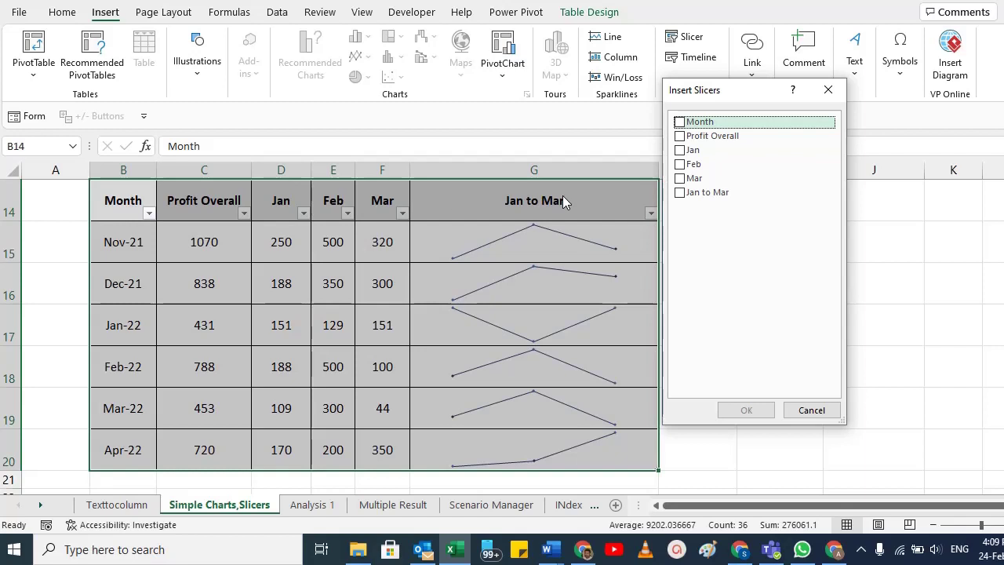
click(680, 123)
click(746, 411)
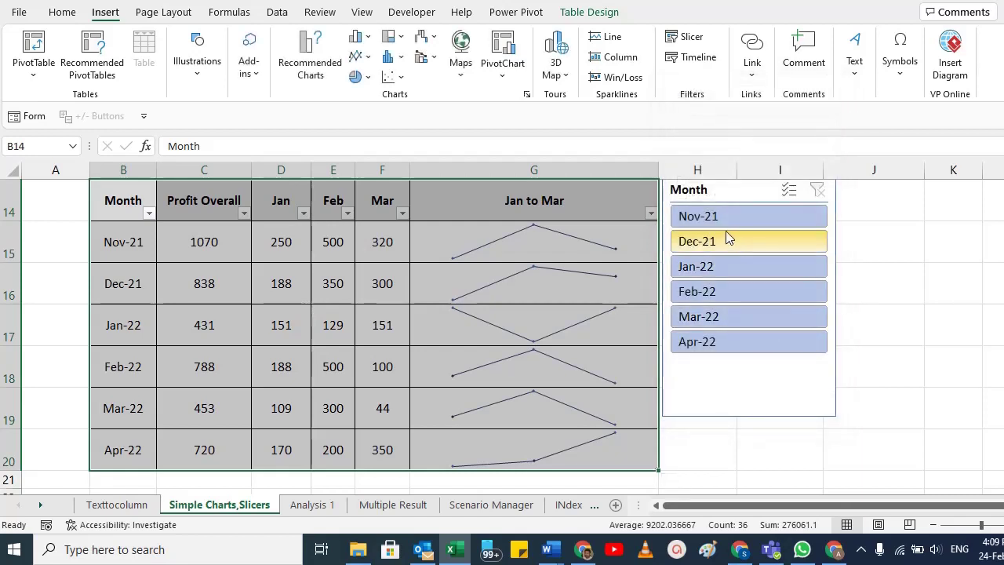
Move the Month slicer slightly down and right, then filter to Jan-22
click(722, 193)
drag(725, 193, 738, 211)
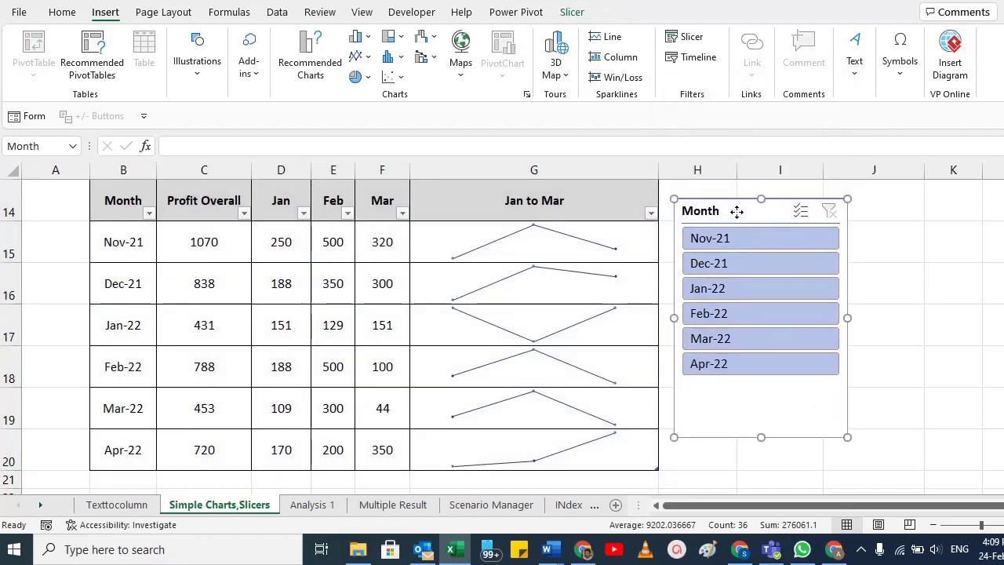
click(711, 295)
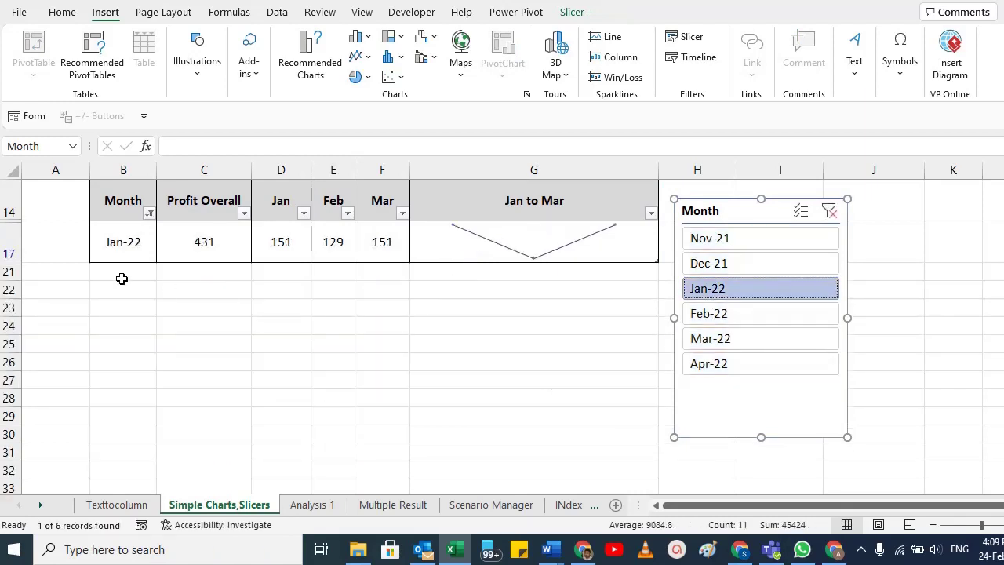
click(718, 266)
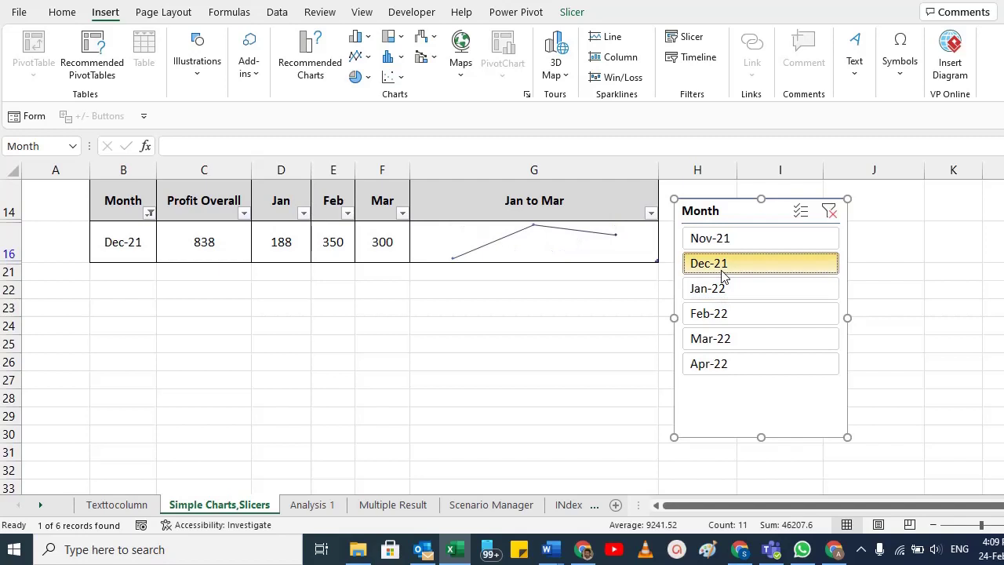
click(725, 316)
click(718, 342)
click(718, 366)
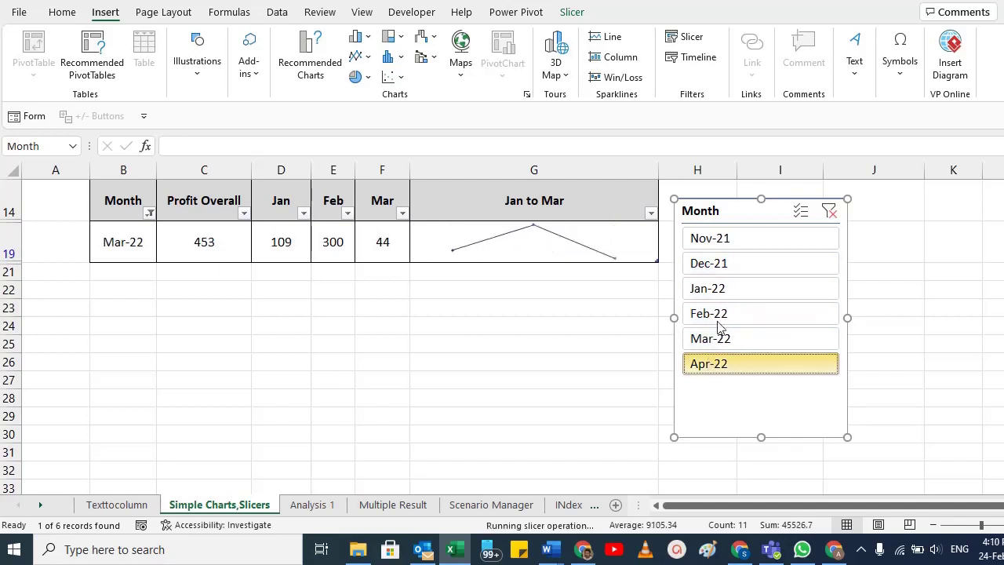
click(714, 238)
click(829, 212)
drag(740, 241, 734, 286)
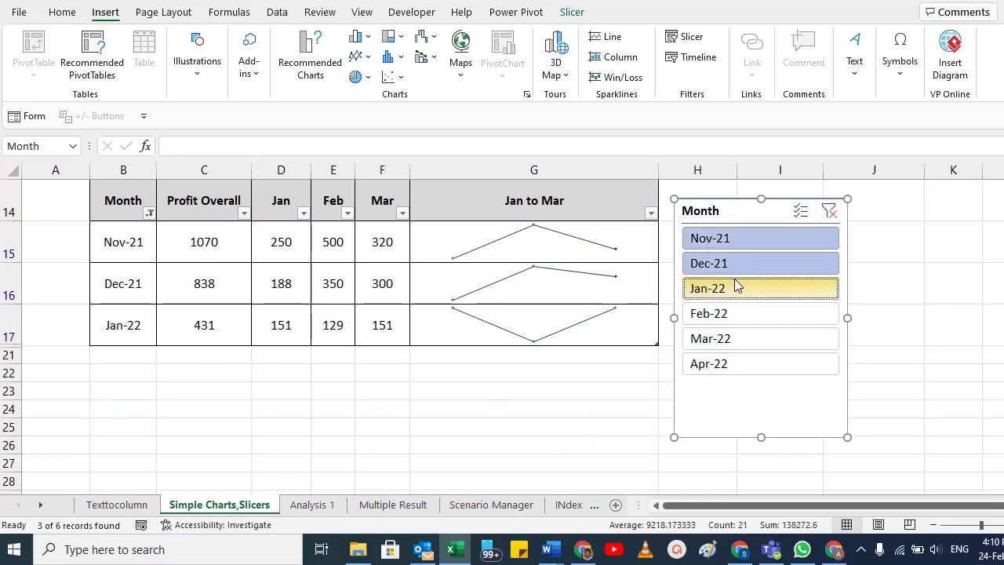
click(830, 211)
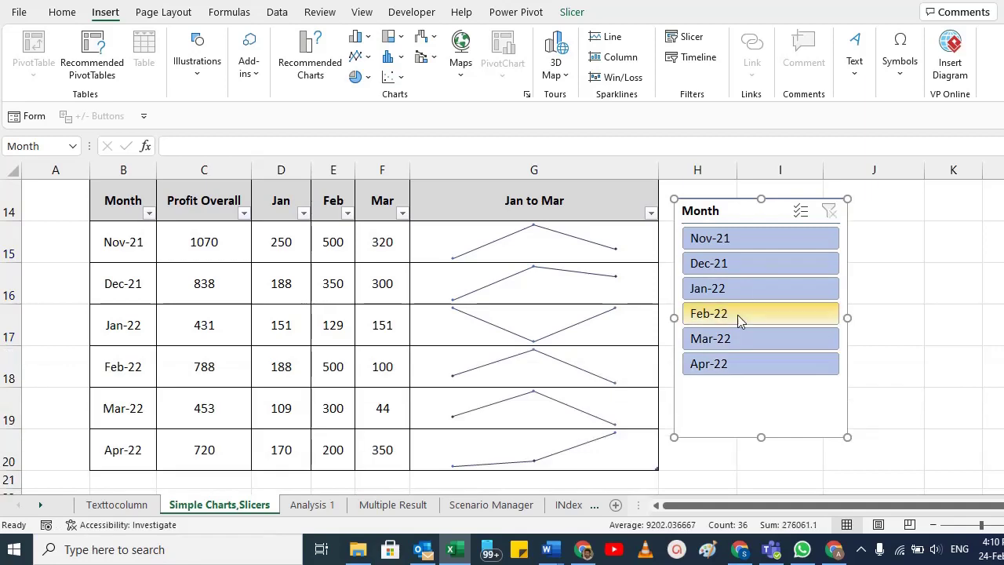
click(730, 267)
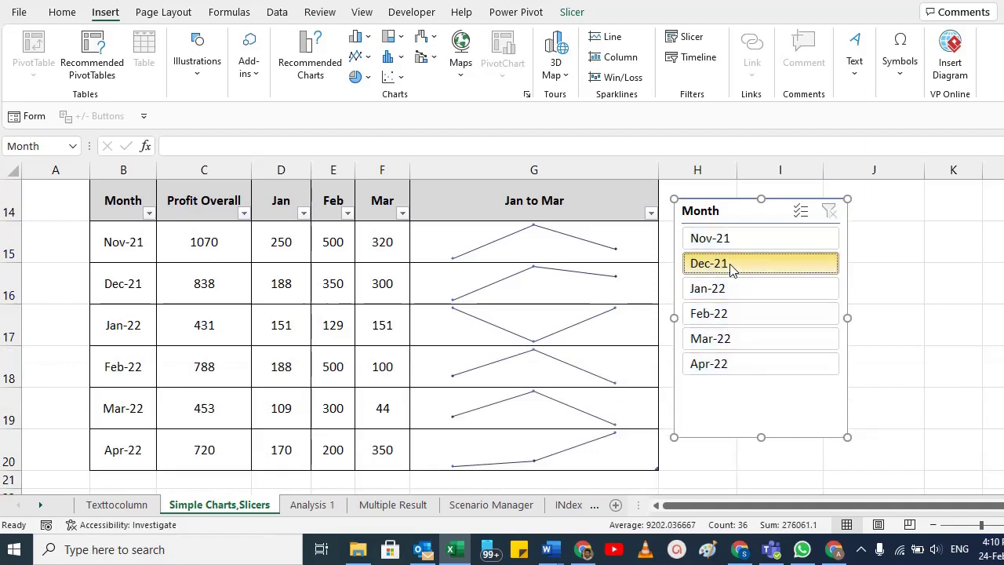
ctrl+click(729, 342)
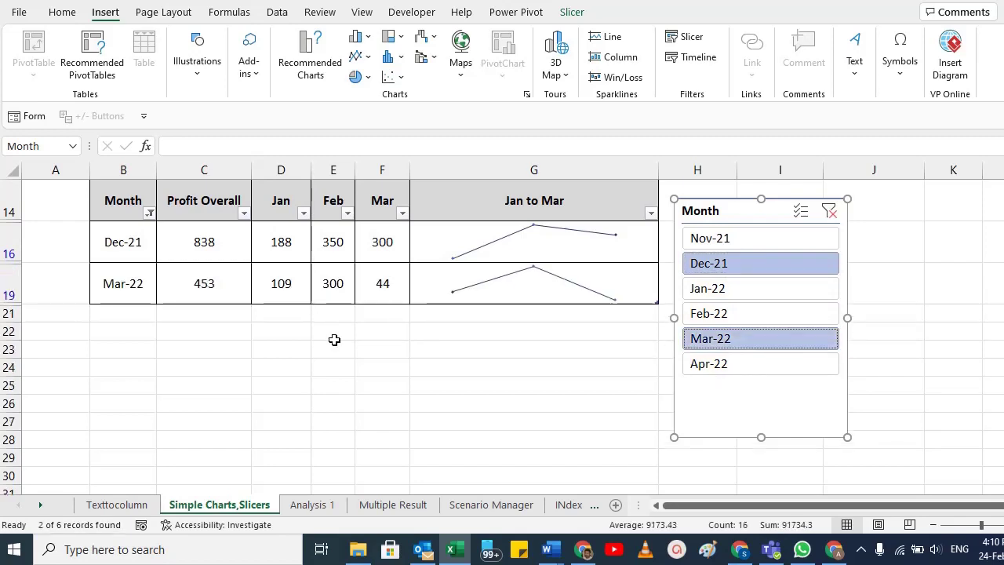
ctrl+click(735, 338)
ctrl+click(738, 263)
drag(746, 240, 746, 315)
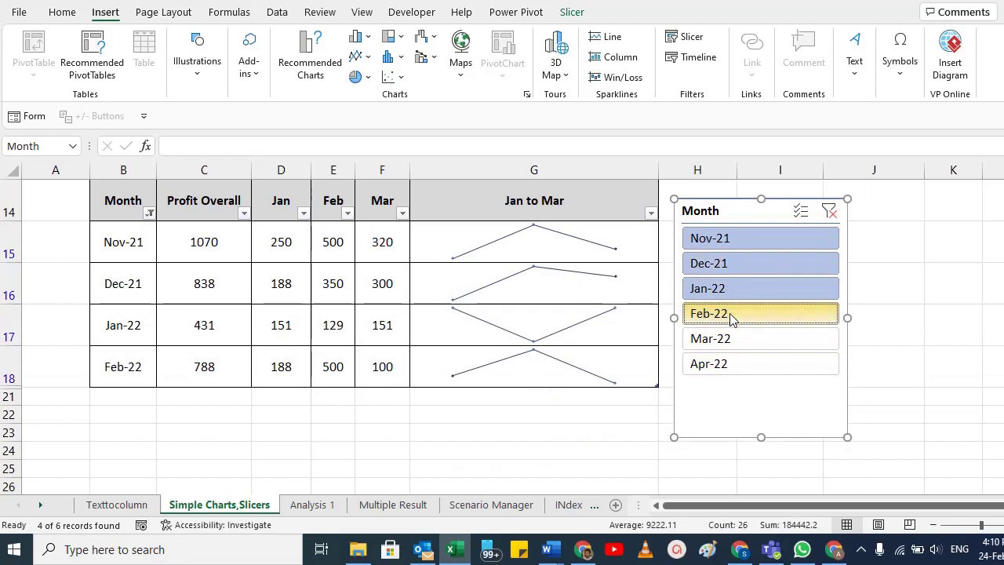
click(730, 340)
click(729, 363)
click(723, 314)
drag(722, 314, 722, 361)
drag(725, 289, 727, 242)
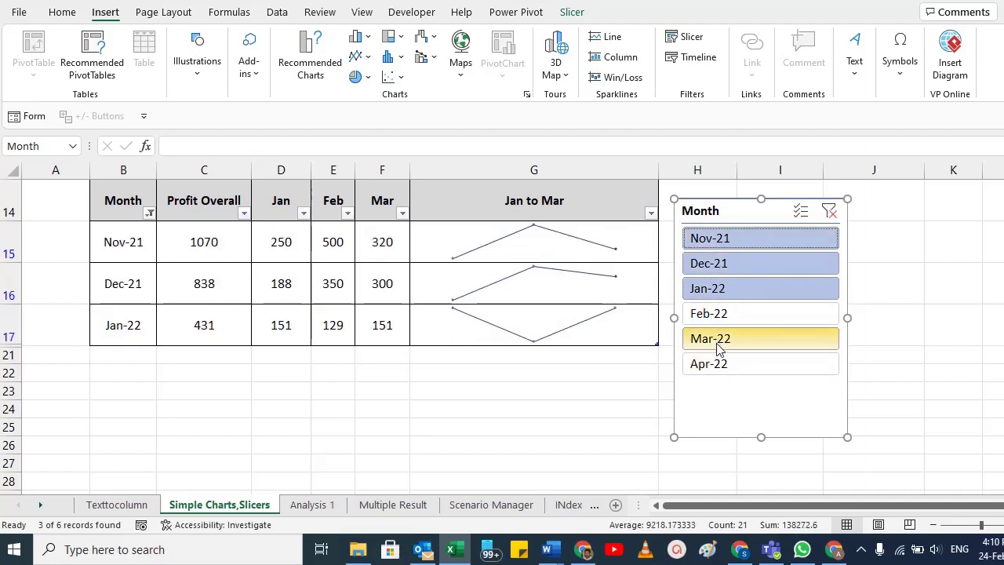
click(720, 340)
click(722, 314)
click(710, 264)
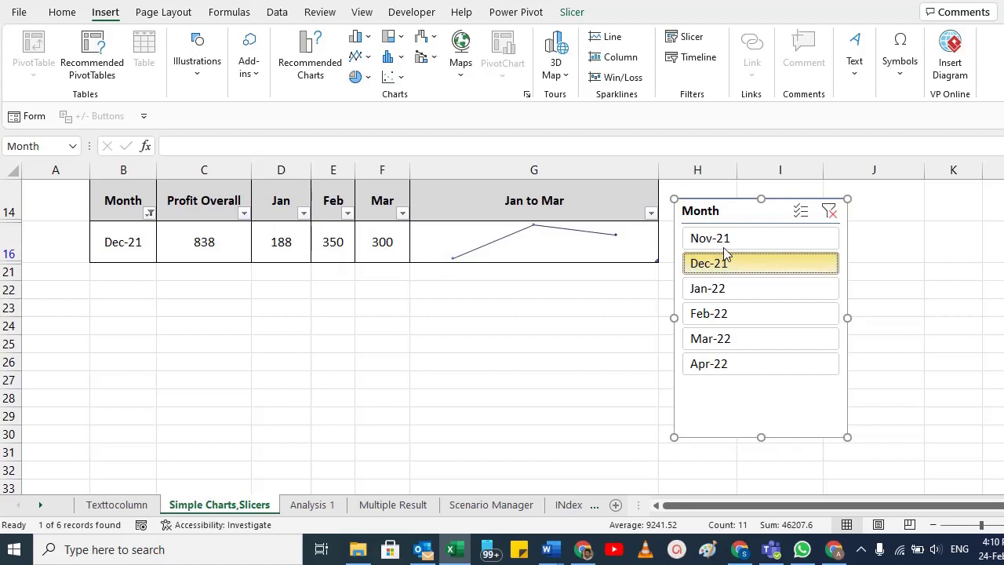
click(831, 212)
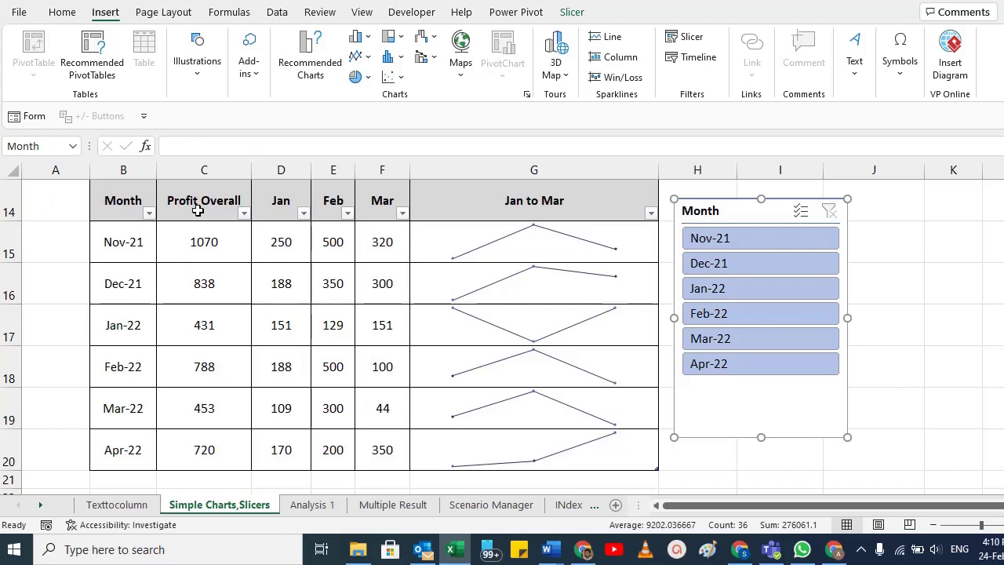
click(146, 193)
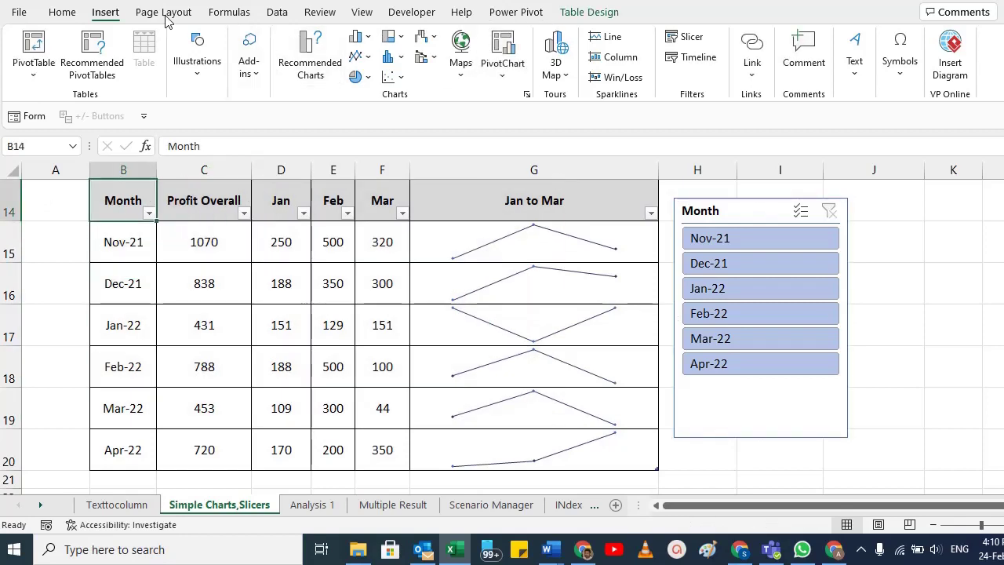
click(690, 43)
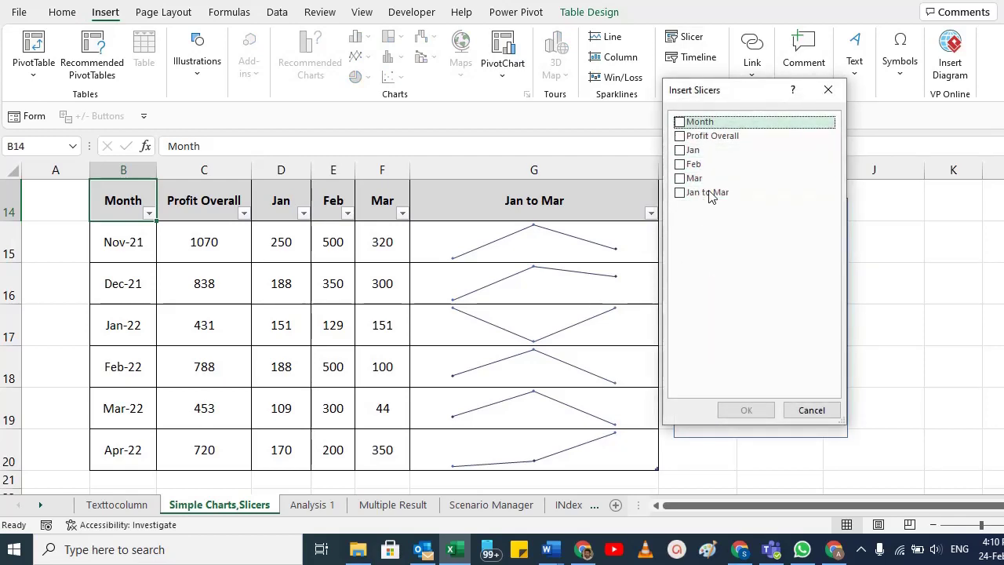
click(680, 137)
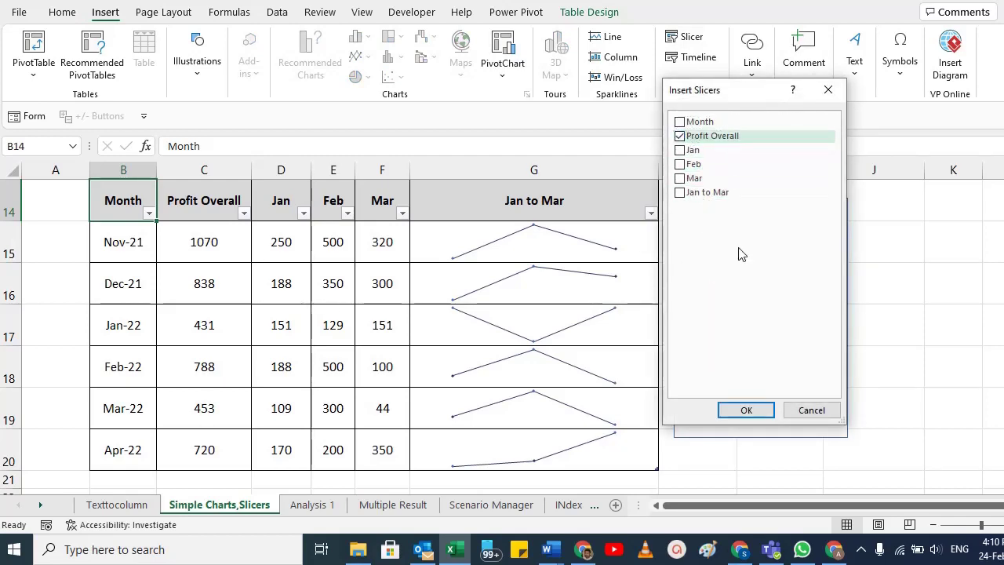
key(Return)
click(140, 240)
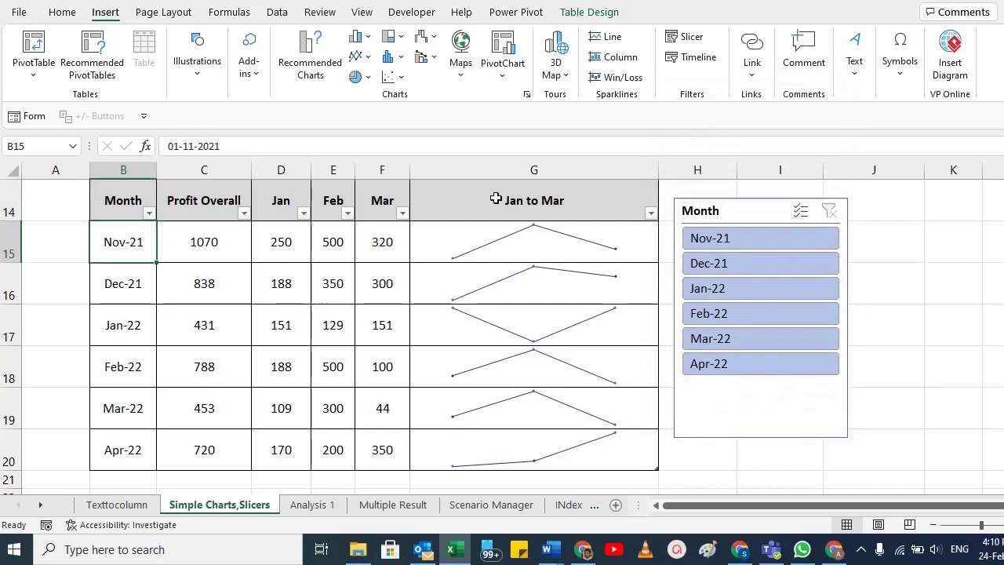
click(698, 57)
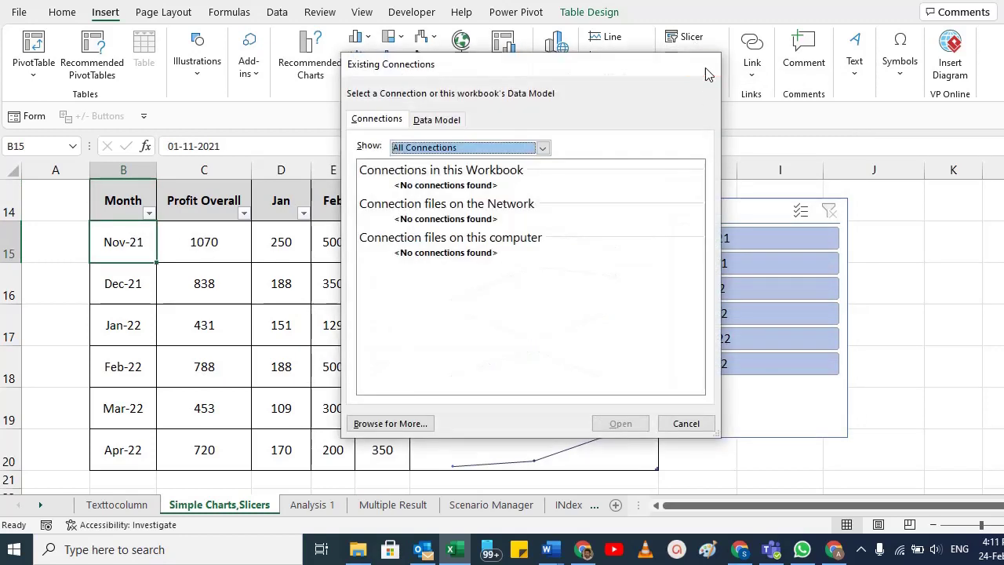
click(703, 64)
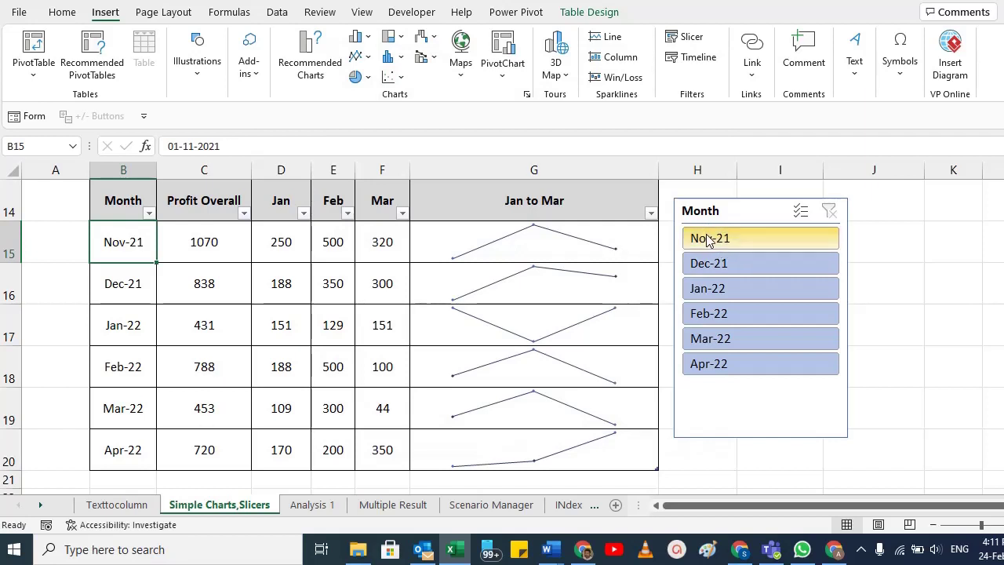